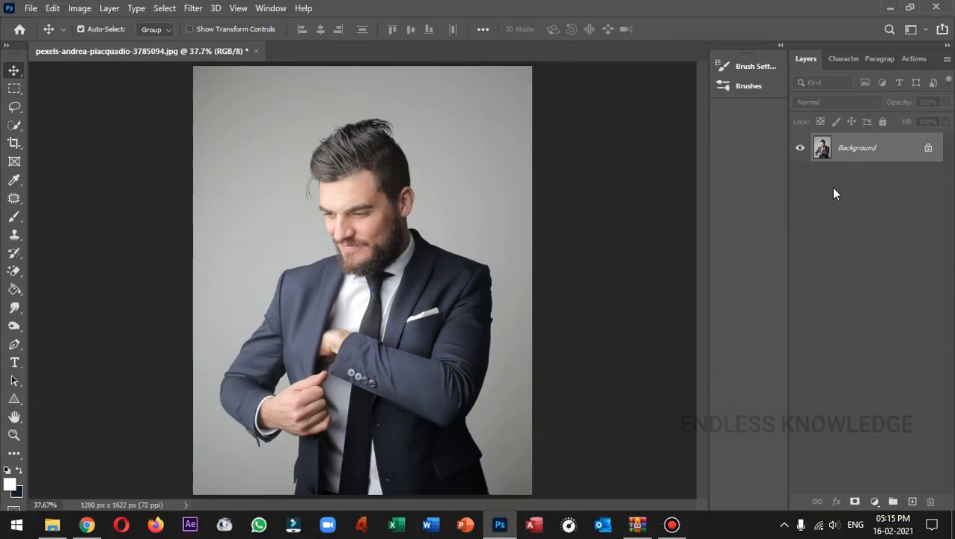
Duplicate the Background layer, hide the copy, and make the Background layer active
key("ctrl+j")
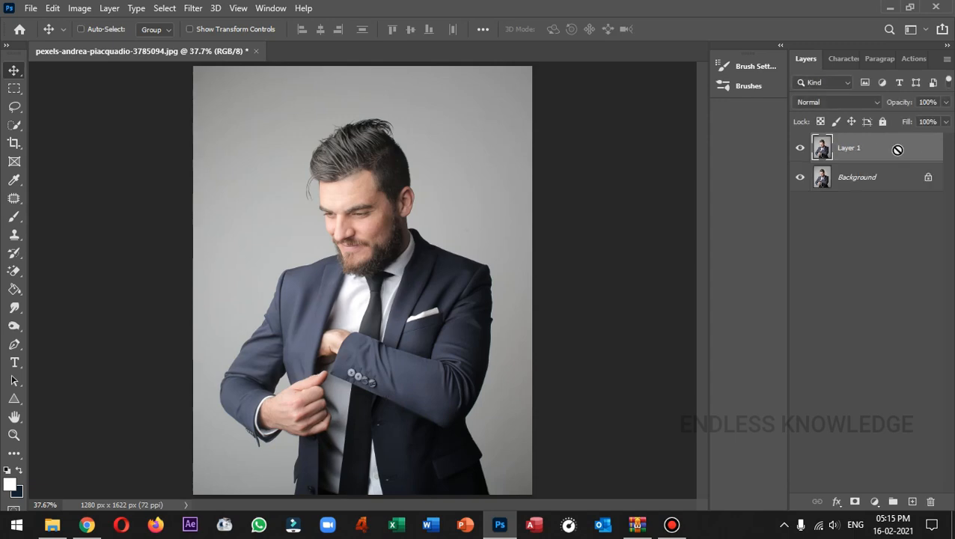
left_click(897, 150)
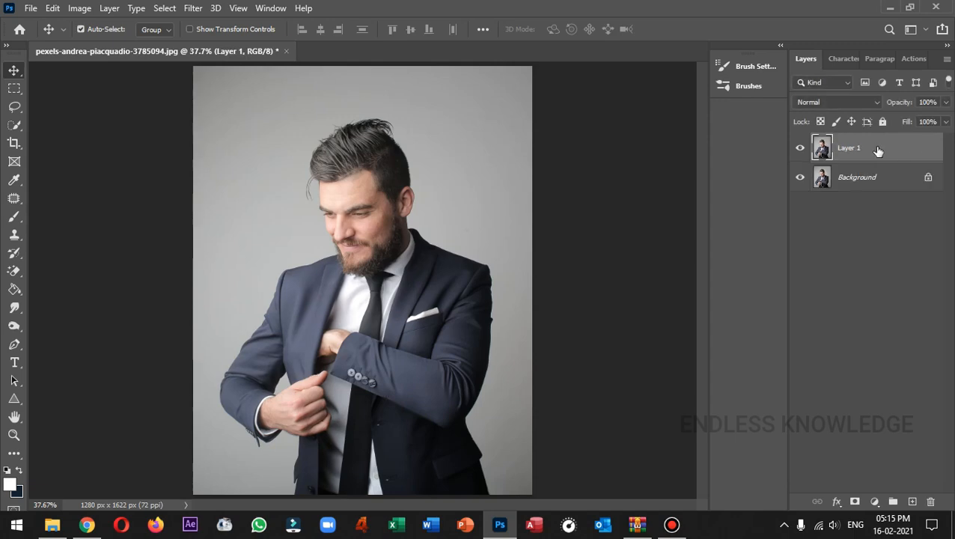
left_click(801, 150)
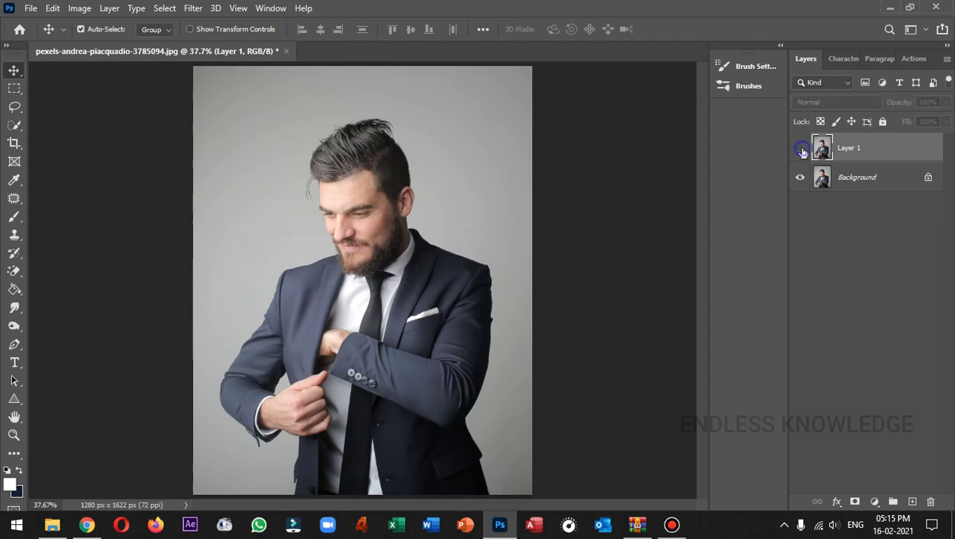
left_click(898, 184)
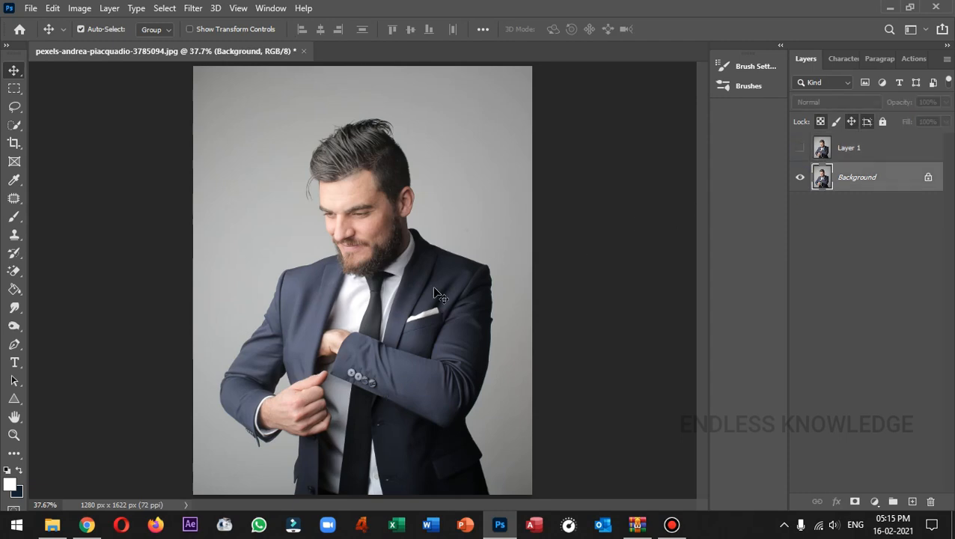
Lasso loosely around the man on the Background layer, replace him with a Content-Aware fill, and deselect
key("l")
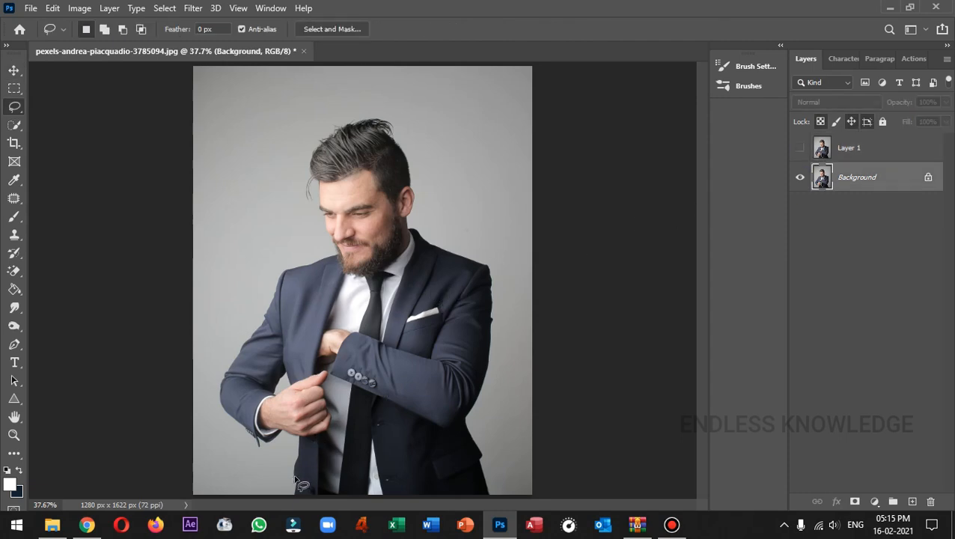
mouse_move(285, 501)
left_mouse_down()
mouse_move(277, 461)
mouse_move(234, 452)
mouse_move(217, 430)
mouse_move(209, 408)
mouse_move(220, 346)
mouse_move(270, 261)
mouse_move(296, 250)
mouse_move(293, 177)
mouse_move(320, 120)
mouse_move(410, 100)
mouse_move(440, 160)
mouse_move(441, 208)
mouse_move(483, 231)
mouse_move(520, 279)
mouse_move(523, 352)
mouse_move(517, 397)
mouse_move(493, 441)
mouse_move(495, 508)
mouse_move(280, 516)
left_mouse_up()
right_click(372, 281)
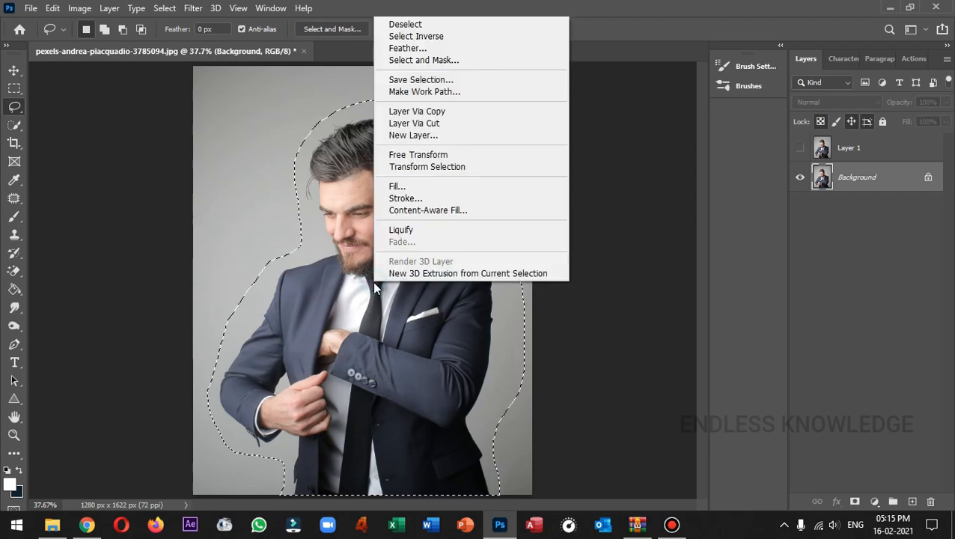
left_click(397, 186)
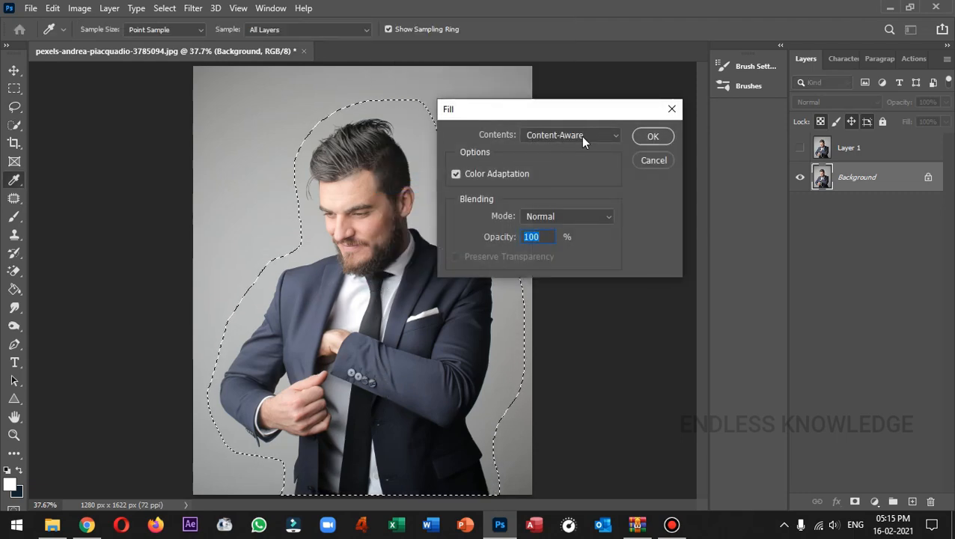
left_click(648, 137)
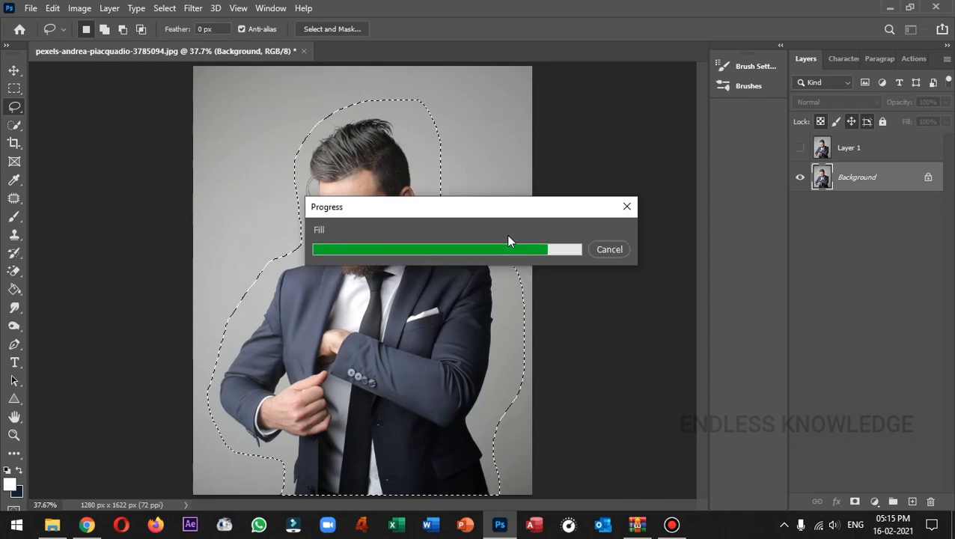
key("ctrl+d")
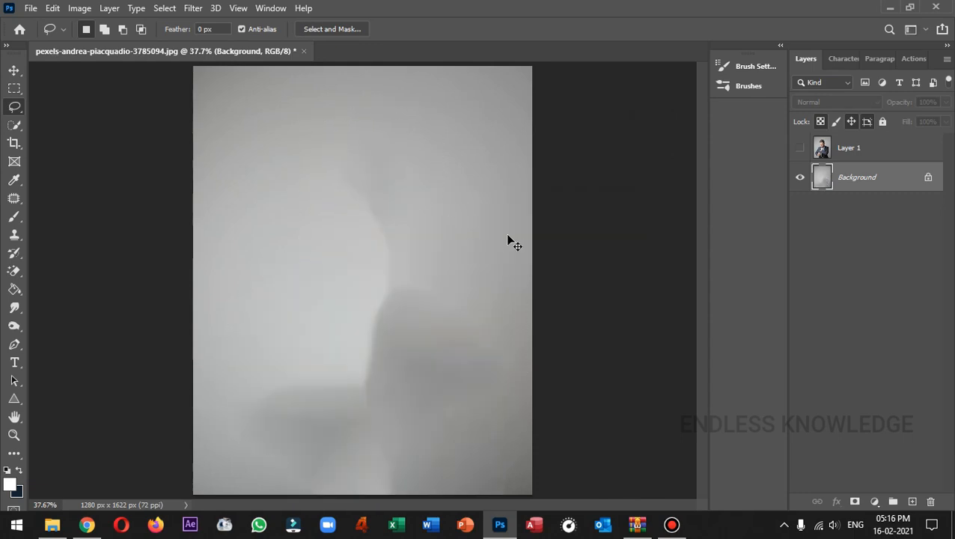
Show Layer 1 and select the man's head, suit and arms on it with the Quick Selection tool
left_click(904, 151)
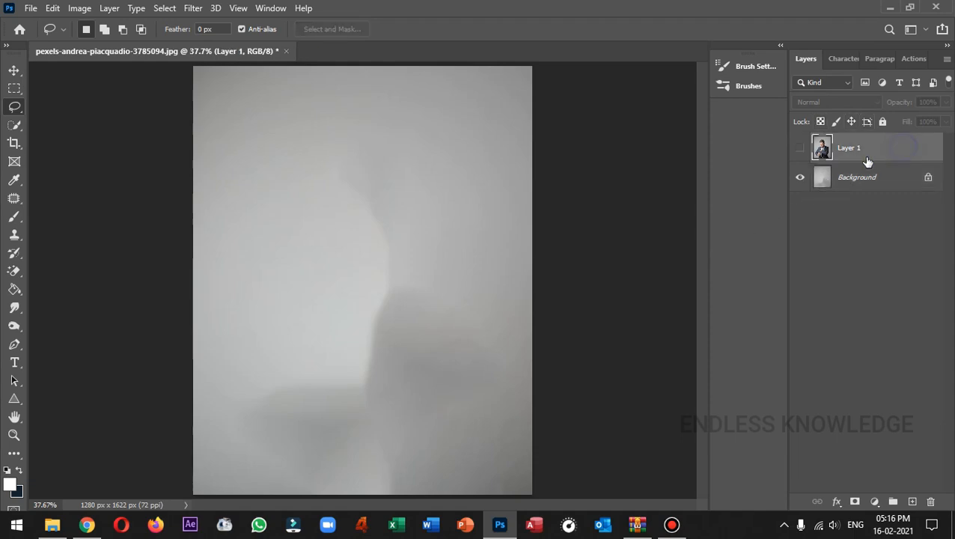
left_click(800, 148)
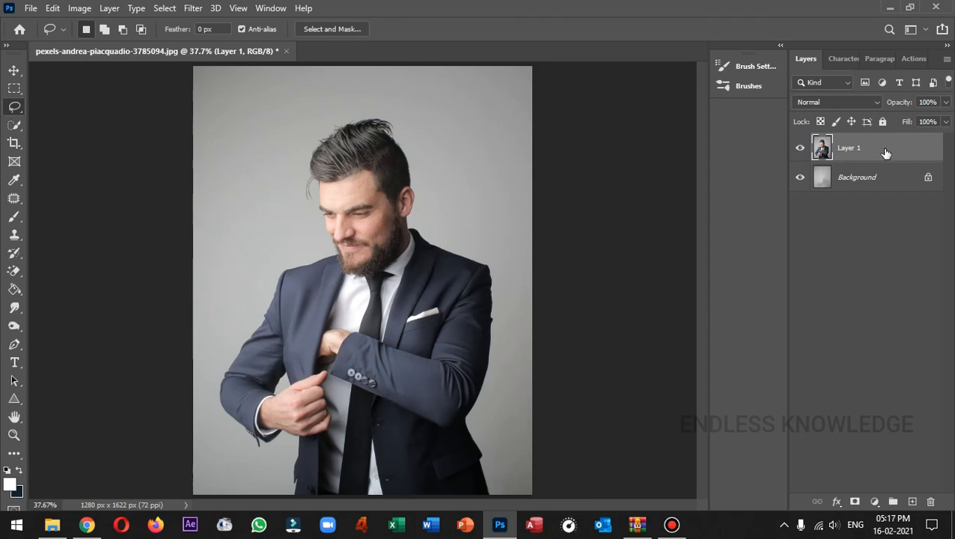
key("w")
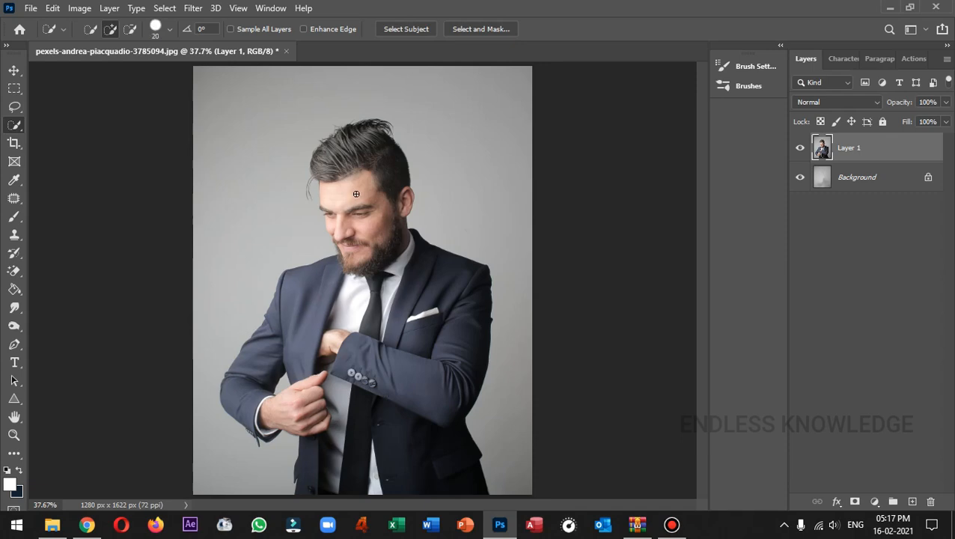
mouse_move(344, 190)
left_mouse_down()
mouse_move(353, 162)
mouse_move(367, 193)
left_mouse_up()
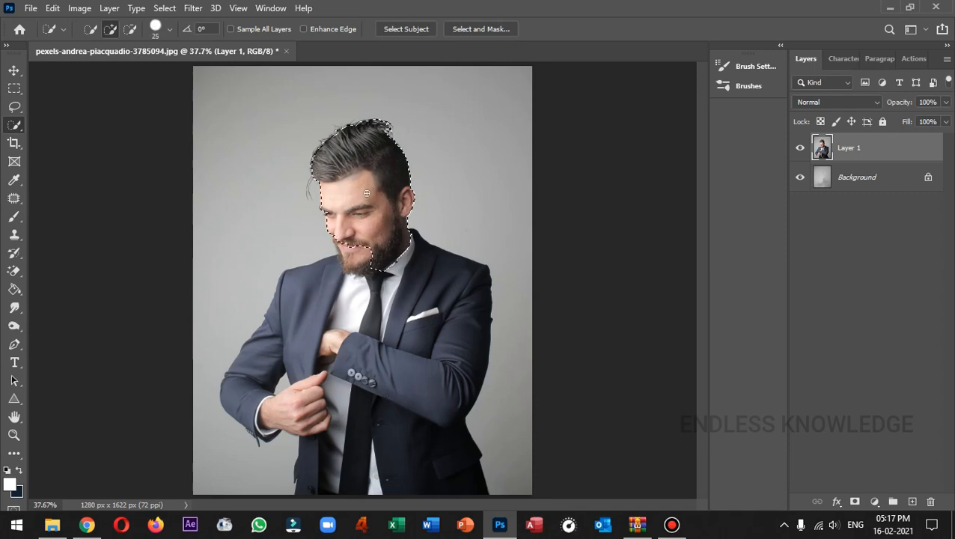
mouse_move(378, 248)
left_mouse_down()
mouse_move(342, 326)
mouse_move(404, 307)
mouse_move(452, 311)
mouse_move(456, 348)
mouse_move(441, 338)
mouse_move(406, 374)
mouse_move(383, 421)
mouse_move(417, 451)
mouse_move(356, 460)
mouse_move(336, 428)
mouse_move(318, 291)
left_mouse_up()
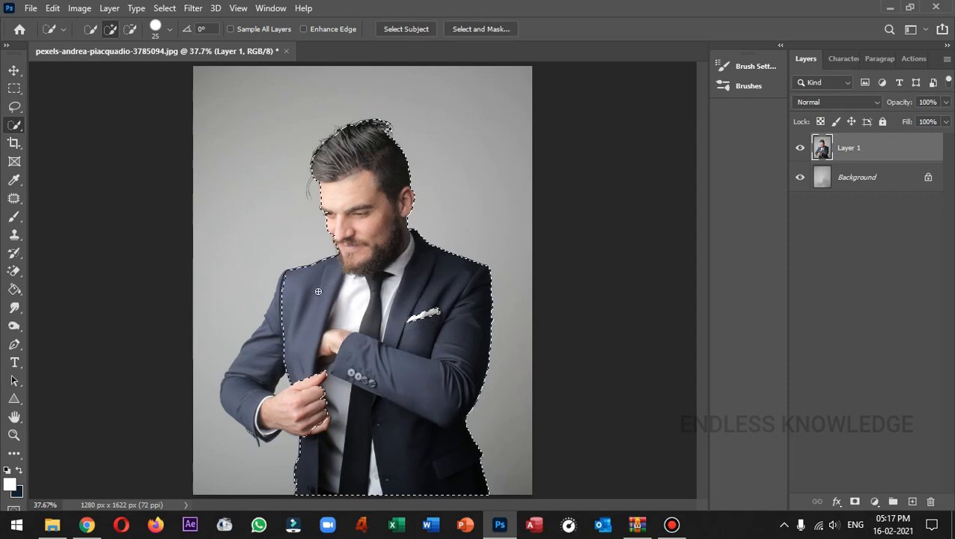
left_click_drag(285, 331, 265, 352)
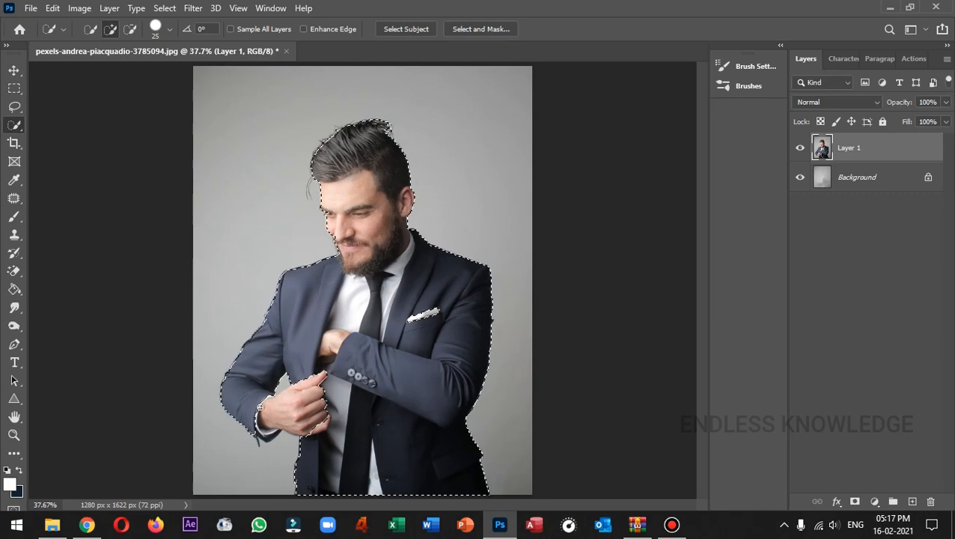
Correct the selection edge beside the man's nose and moustache
key("ctrl+plus")
key("ctrl+plus")
key("ctrl+plus")
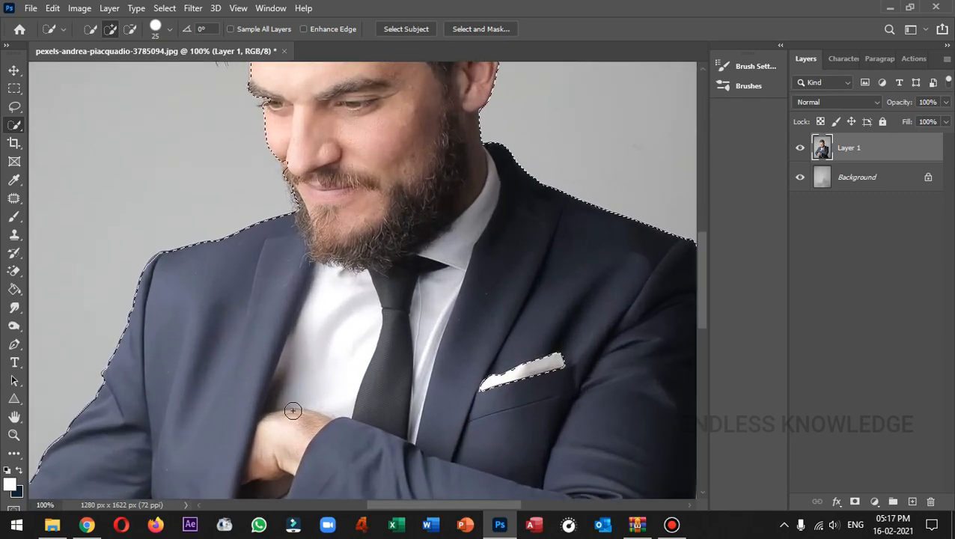
key("ctrl+plus")
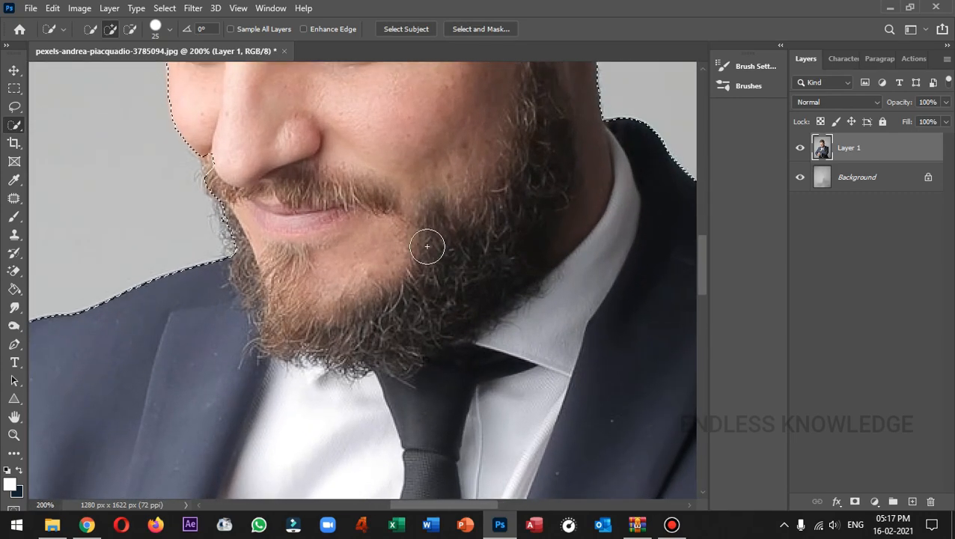
scroll(357, 145, "up", 5)
scroll(357, 145, "left", 3)
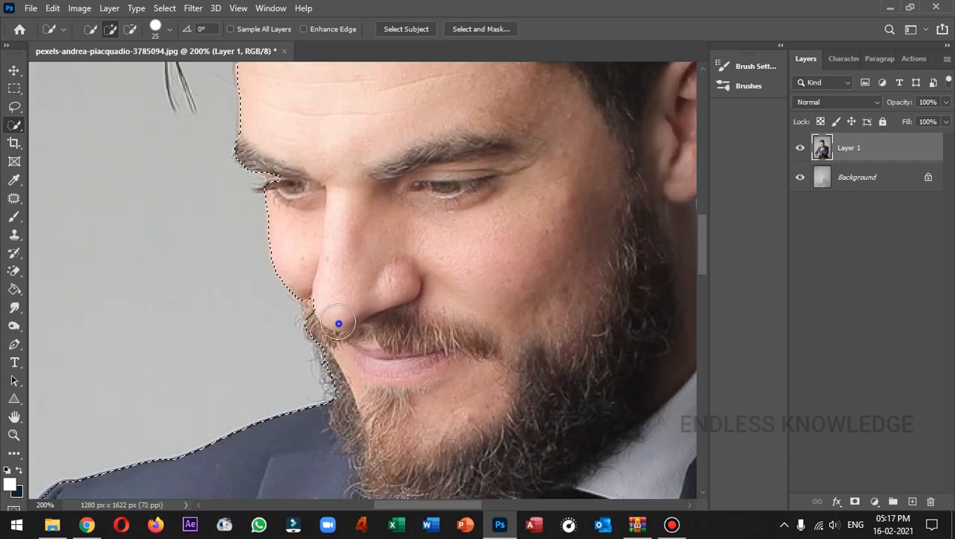
mouse_move(338, 323)
left_mouse_down()
mouse_move(330, 301)
mouse_move(324, 311)
mouse_move(316, 300)
mouse_move(333, 322)
left_mouse_up()
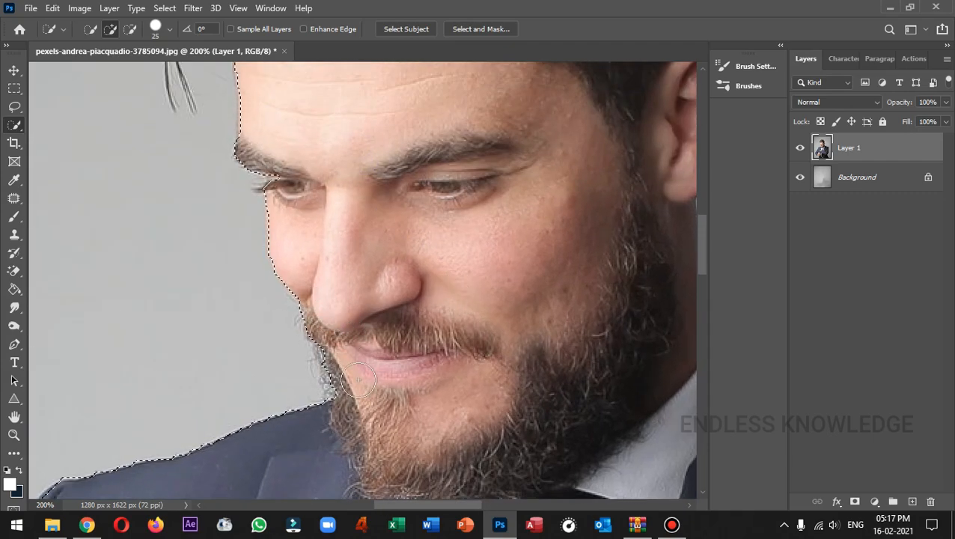
Reduce the selection brush to 10 px and refine the selection along the man's forehead and hair
scroll(371, 314, "up", 4)
scroll(369, 312, "up", 1)
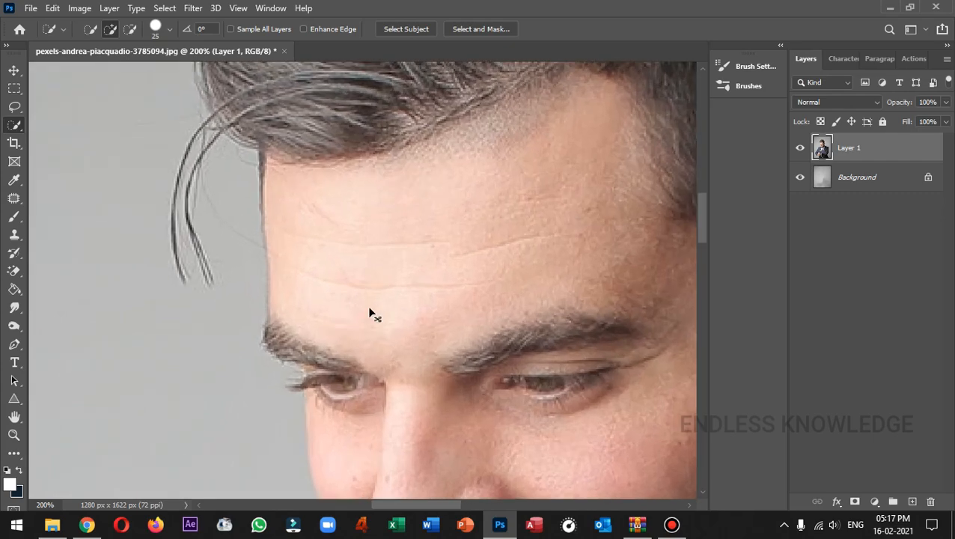
scroll(369, 313, "right", 1)
scroll(397, 301, "up", 1)
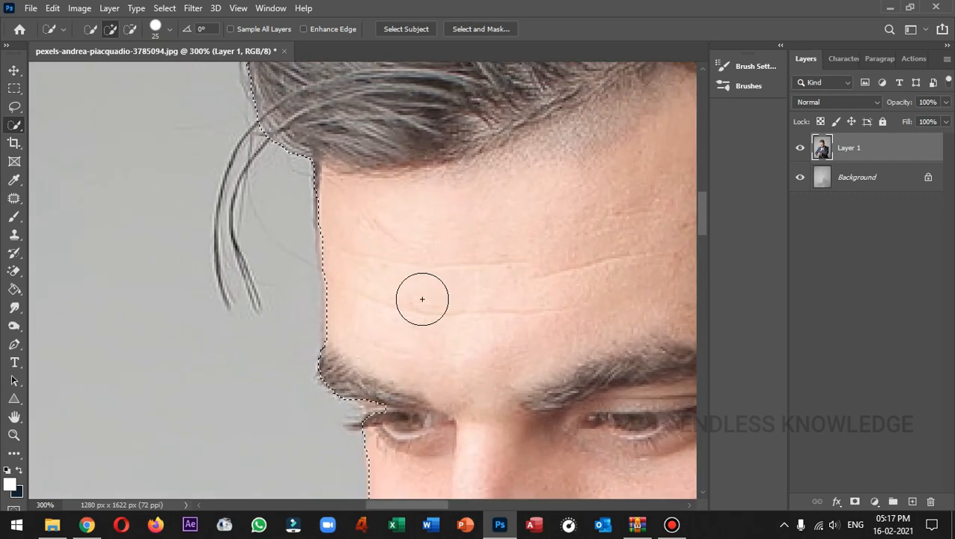
key("bracketleft")
key("bracketleft")
key("bracketleft")
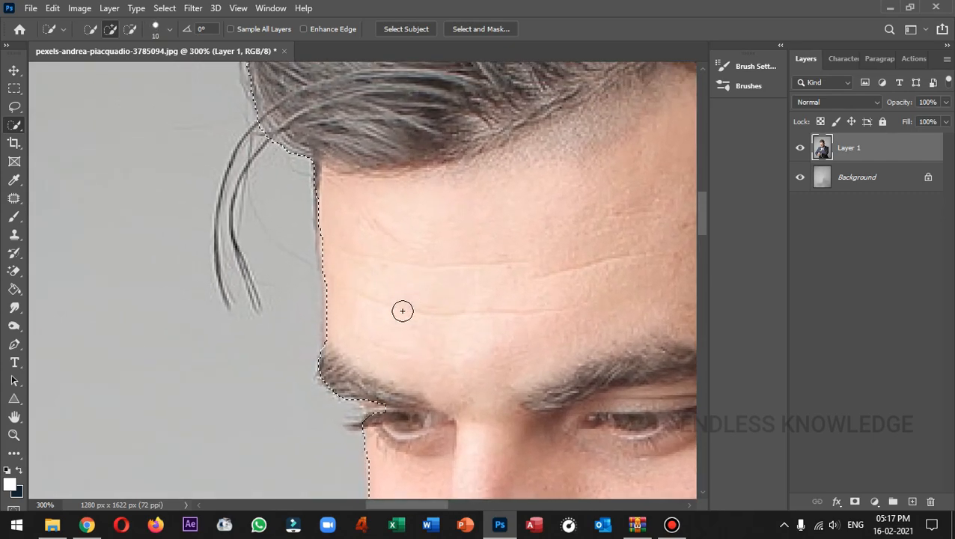
mouse_move(402, 311)
left_mouse_down()
mouse_move(333, 346)
mouse_move(324, 185)
left_mouse_up()
left_click_drag(449, 153, 439, 366)
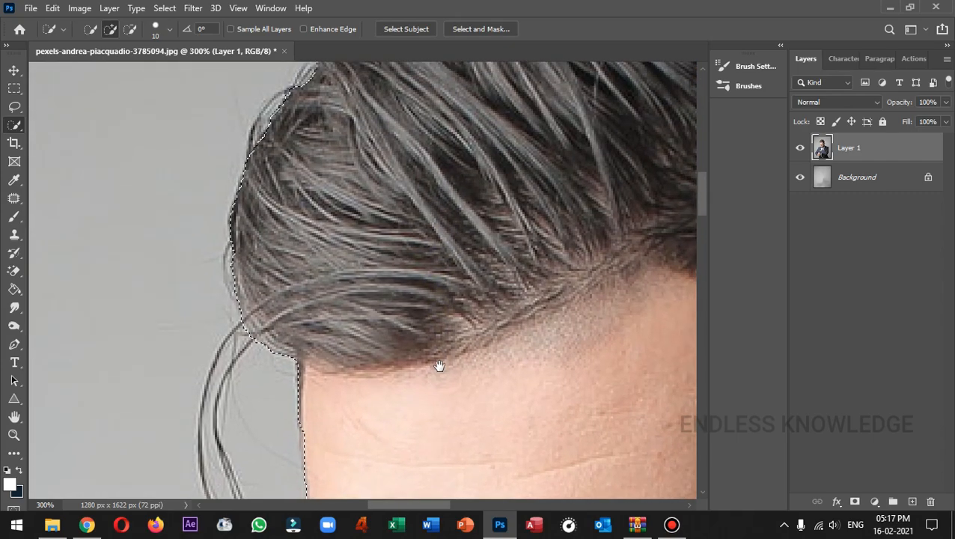
left_click_drag(577, 168, 467, 290)
mouse_move(483, 164)
left_mouse_down()
mouse_move(456, 206)
mouse_move(359, 301)
left_mouse_up()
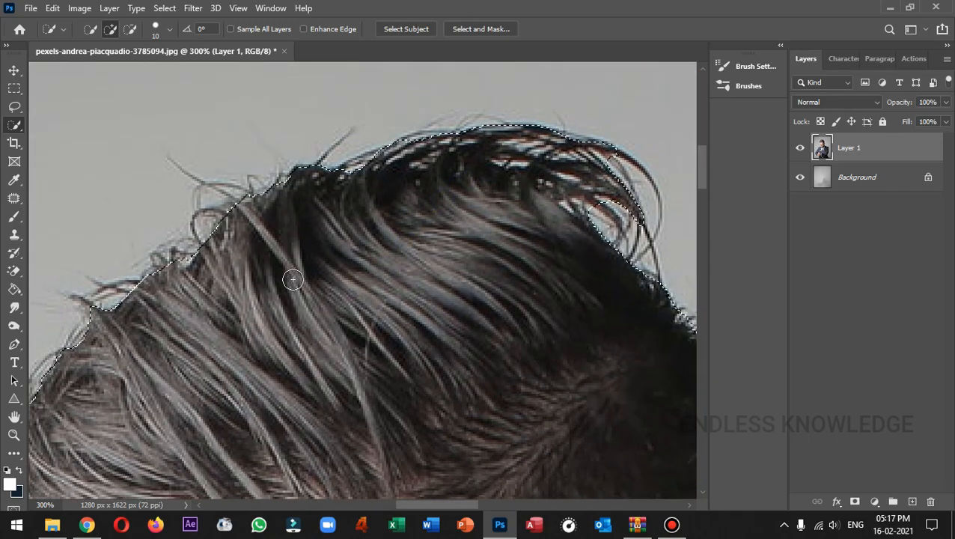
mouse_move(293, 279)
left_mouse_down()
mouse_move(310, 239)
mouse_move(463, 179)
mouse_move(623, 212)
left_mouse_up()
Subtract the background gap between the bent arm and the jacket above the hand from the selection
mouse_move(344, 412)
left_mouse_down()
mouse_move(224, 279)
mouse_move(183, 203)
mouse_move(357, 309)
mouse_move(305, 471)
left_mouse_up()
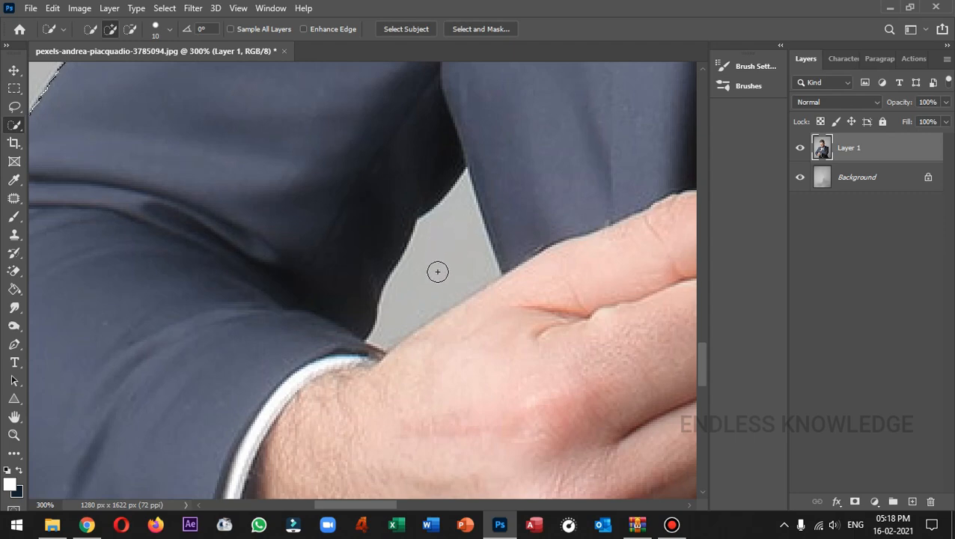
mouse_move(450, 262)
left_mouse_down()
mouse_move(457, 226)
mouse_move(449, 233)
left_mouse_up()
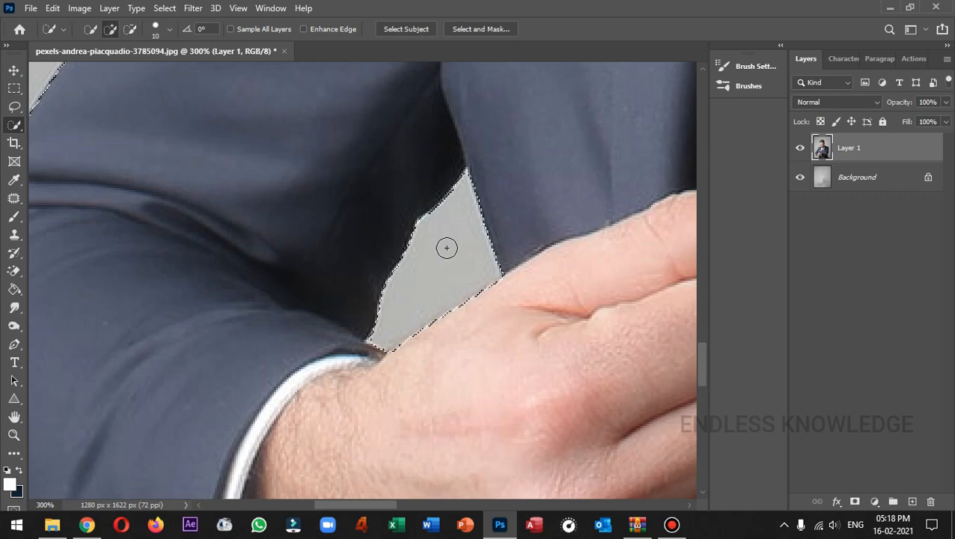
Reduce the selection brush to 2 px and add the thin dangling tip of the jacket cuff to the selection
left_click_drag(271, 356, 290, 165)
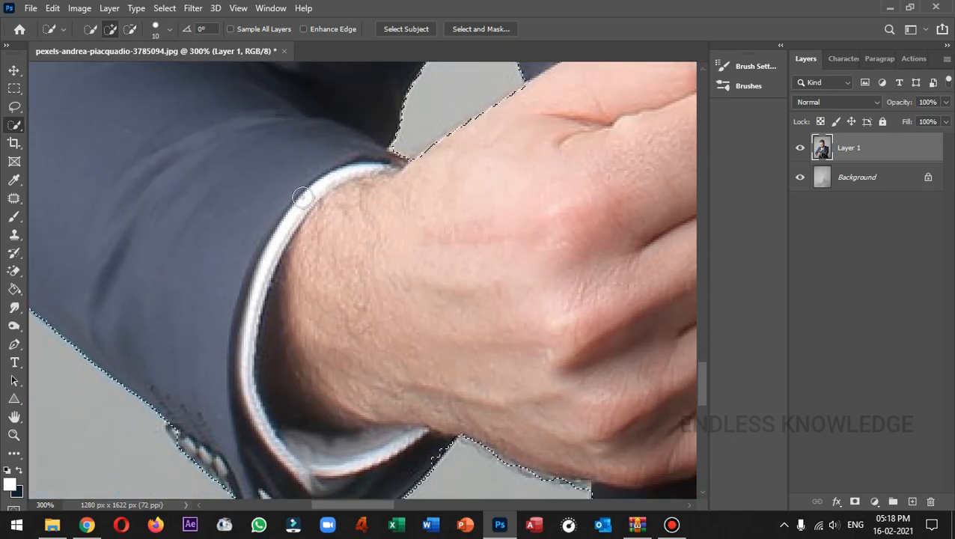
left_click_drag(348, 291, 362, 149)
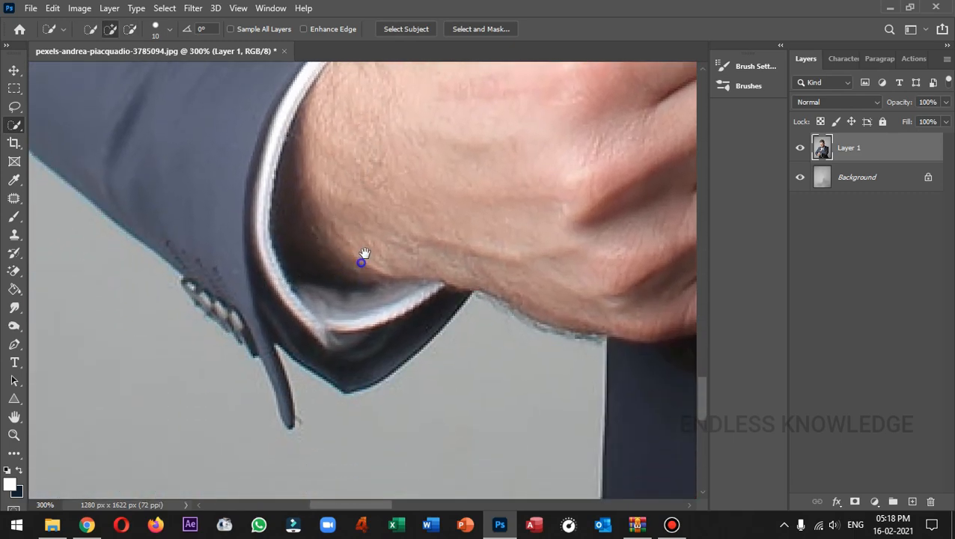
left_click_drag(362, 258, 367, 218)
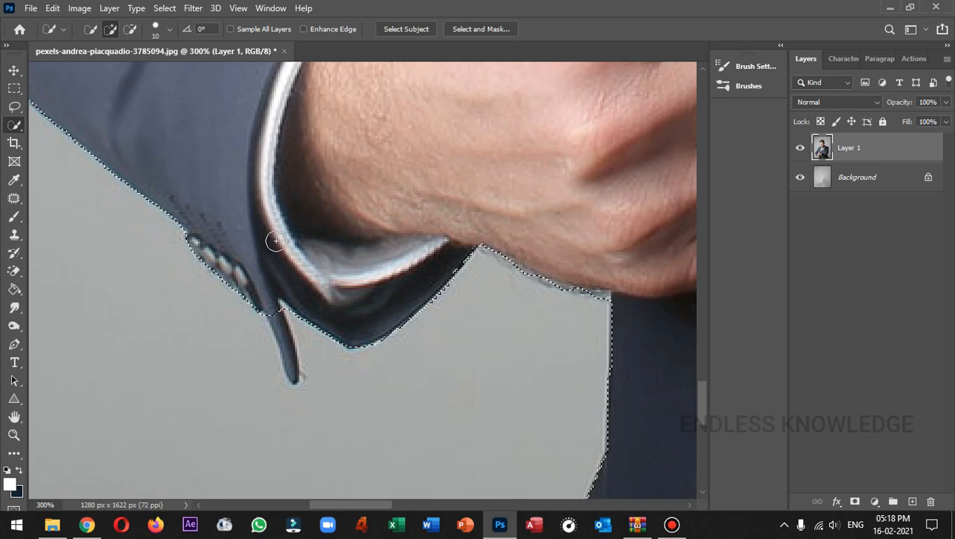
key("bracketleft")
key("bracketleft")
key("bracketleft")
key("bracketleft")
key("bracketleft")
key("bracketleft")
key("bracketleft")
key("bracketleft")
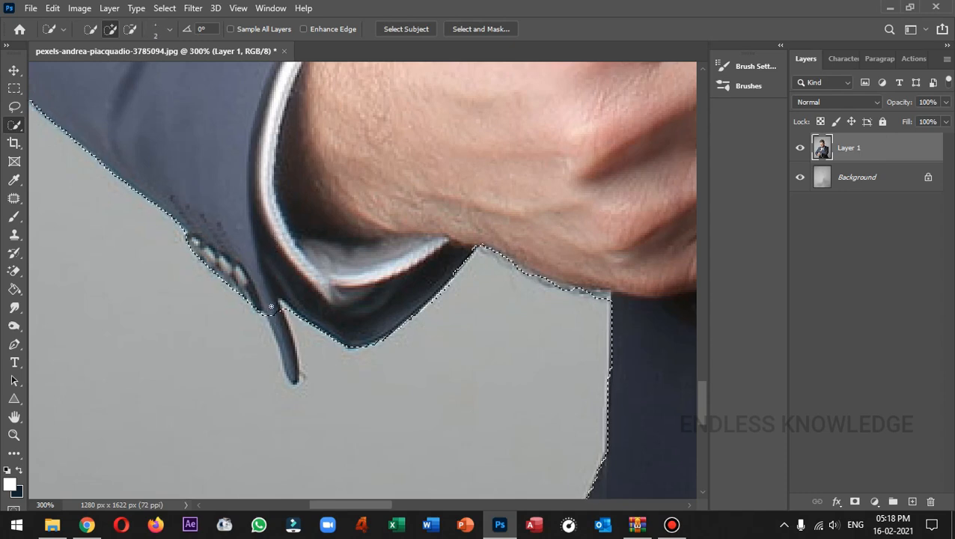
left_click_drag(273, 308, 294, 385)
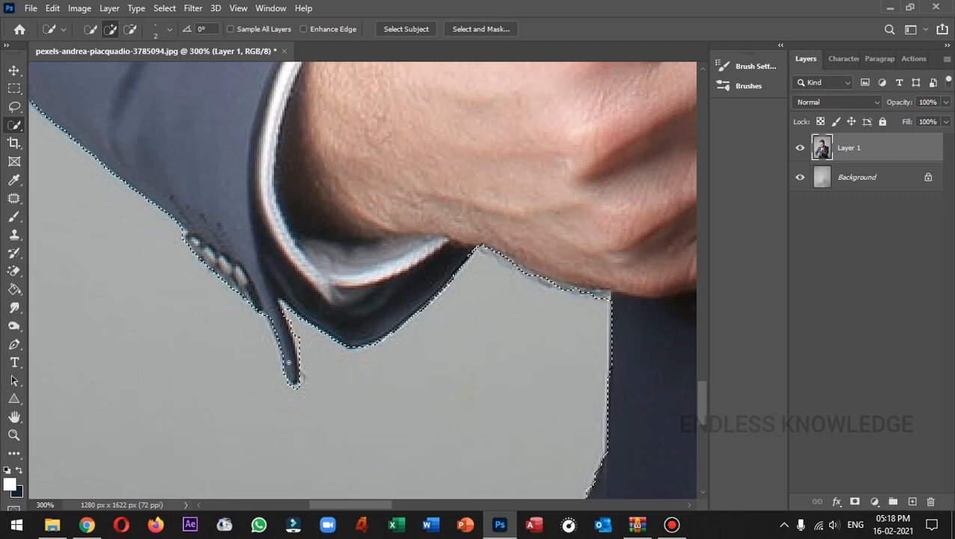
Open the selection in Select and Mask and refine the hair edge at the back of the head with the Refine Edge Brush
key("ctrl+0")
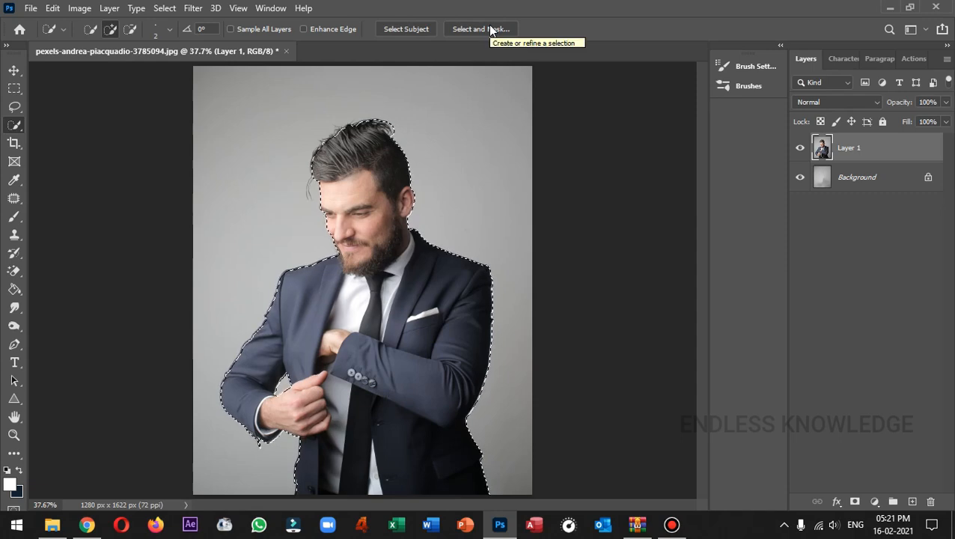
left_click(168, 9)
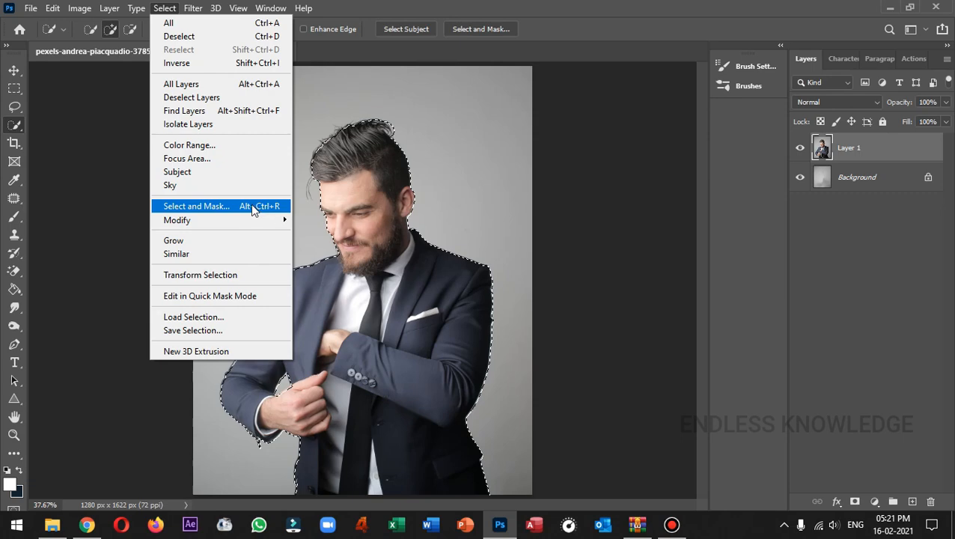
left_click(196, 206)
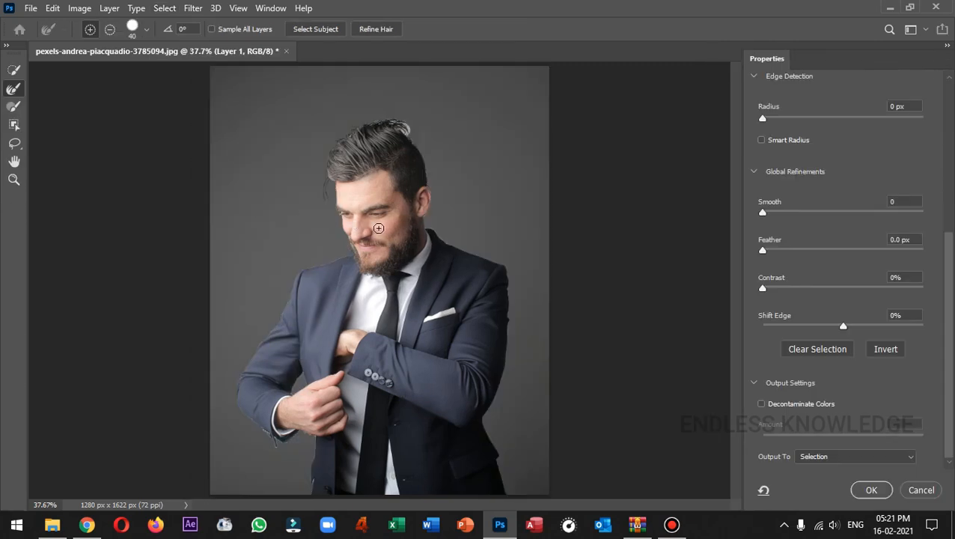
left_click(14, 89)
left_click_drag(402, 122, 419, 154)
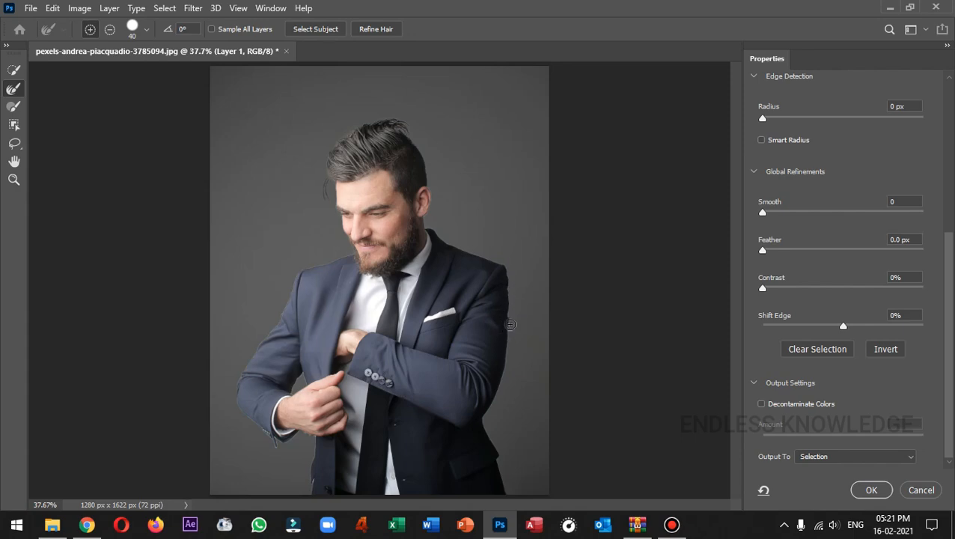
Refine the selection edge along the man's outer sleeve and output the selection as a layer mask
left_click_drag(510, 342, 500, 378)
left_click(820, 461)
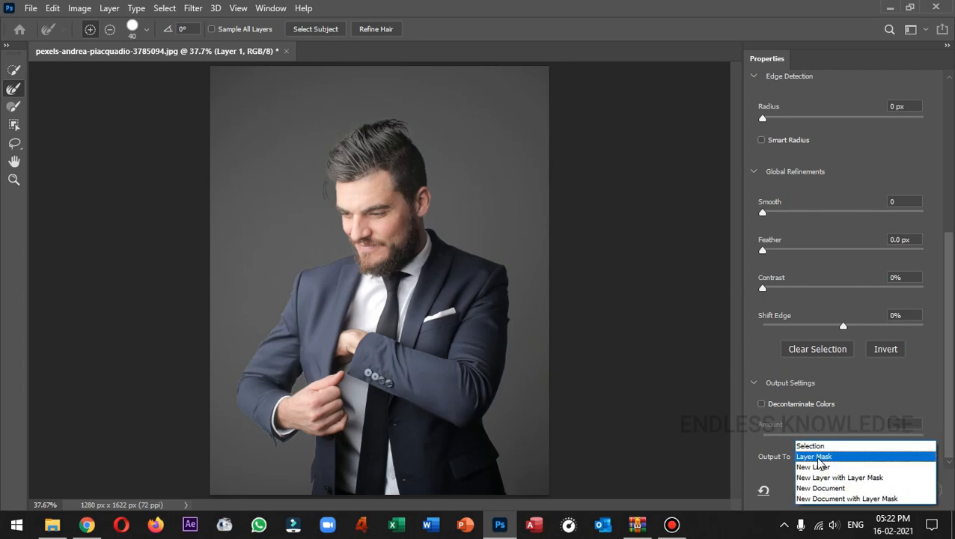
left_click(818, 457)
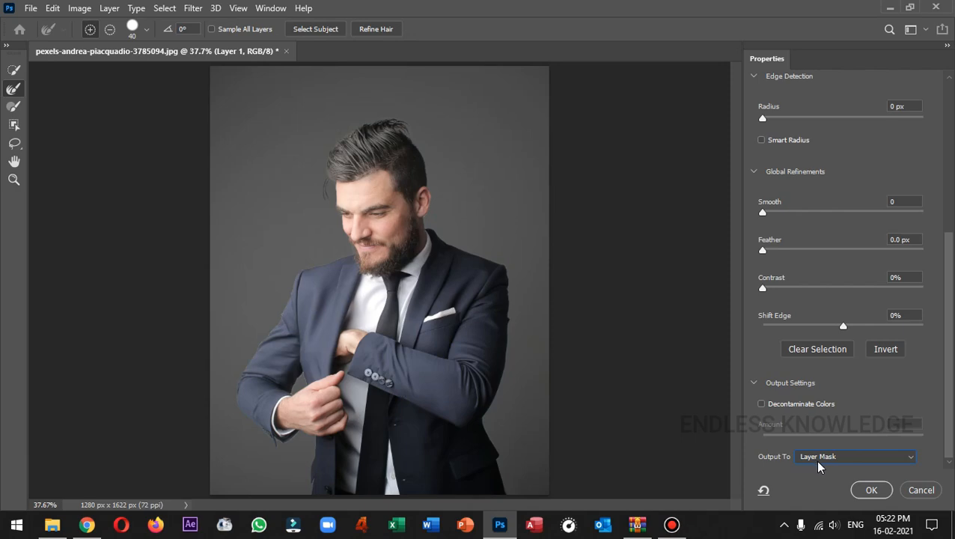
left_click(868, 490)
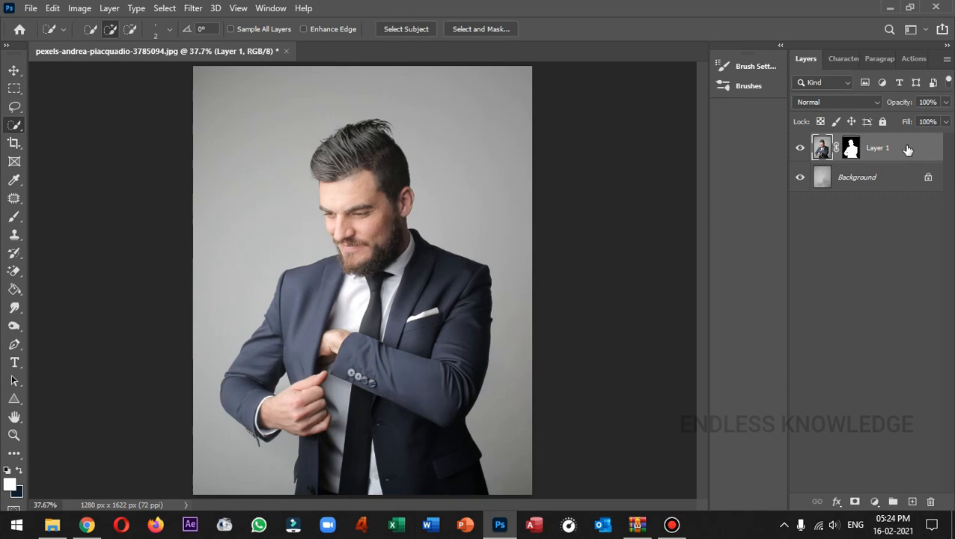
Duplicate the masked Layer 1 and rename the copy Effect
key("ctrl+j")
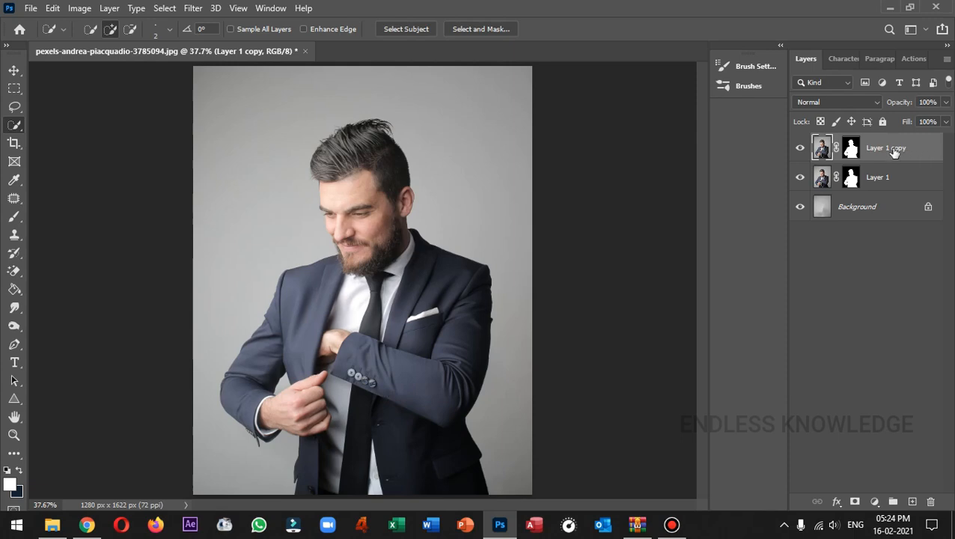
double_click(892, 149)
type("Effect")
key("Return")
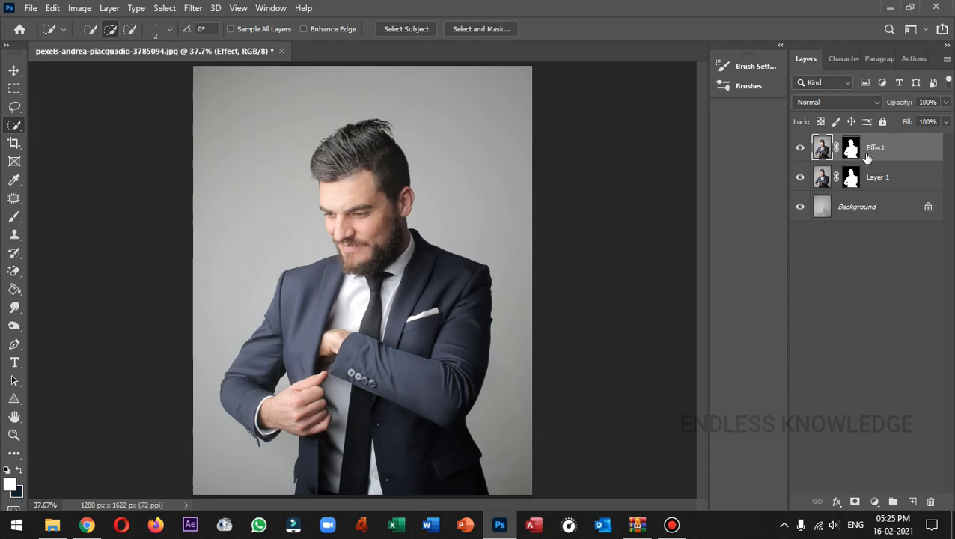
Apply the layer mask of the Effect layer and hide Layer 1
right_click(853, 146)
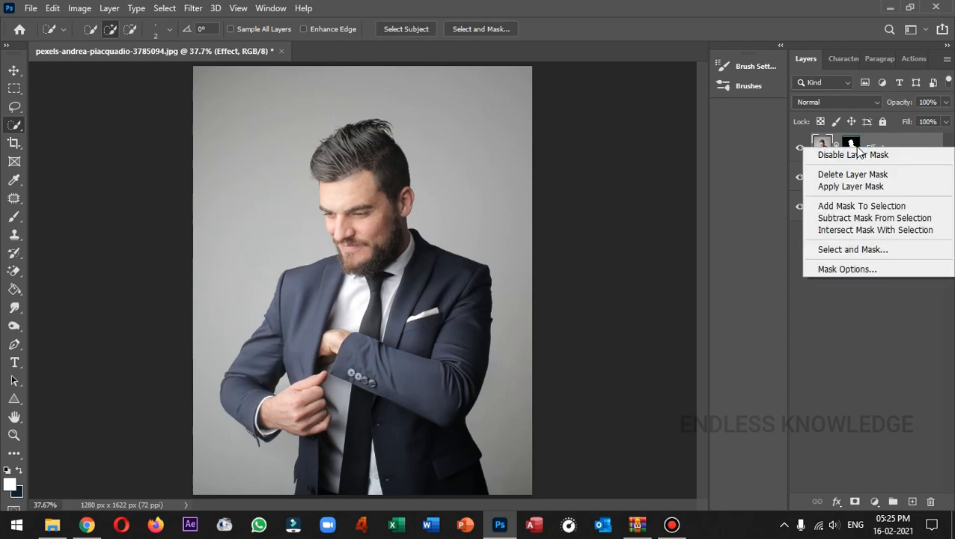
left_click(871, 191)
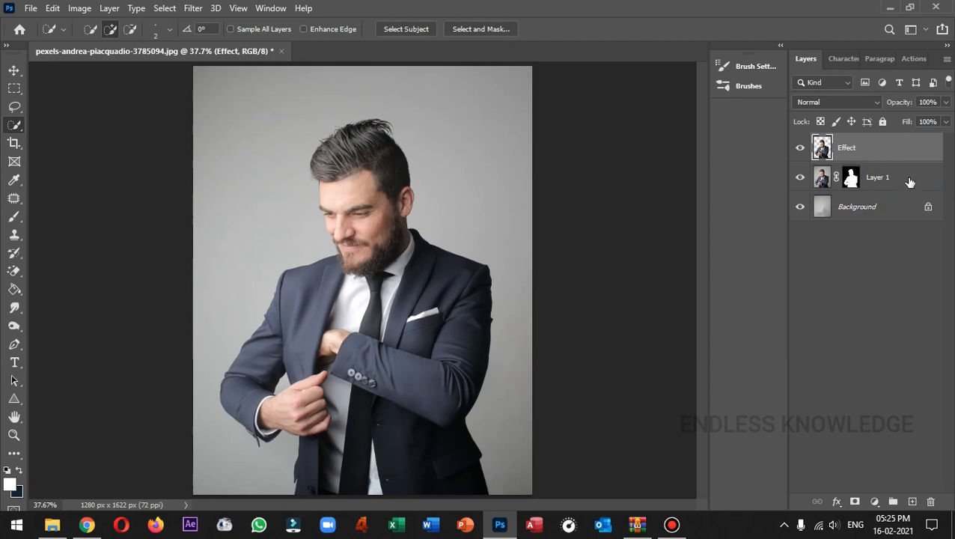
left_click(909, 181)
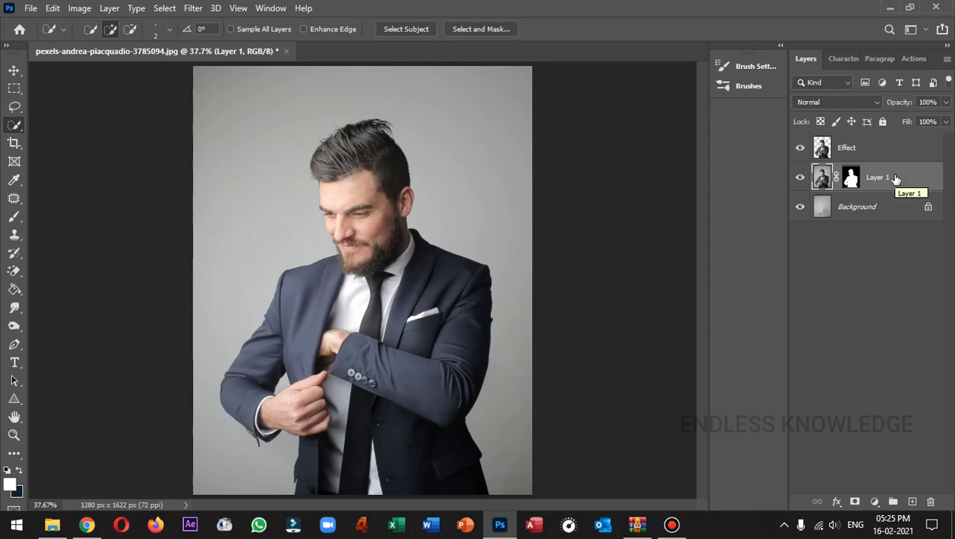
left_click(800, 179)
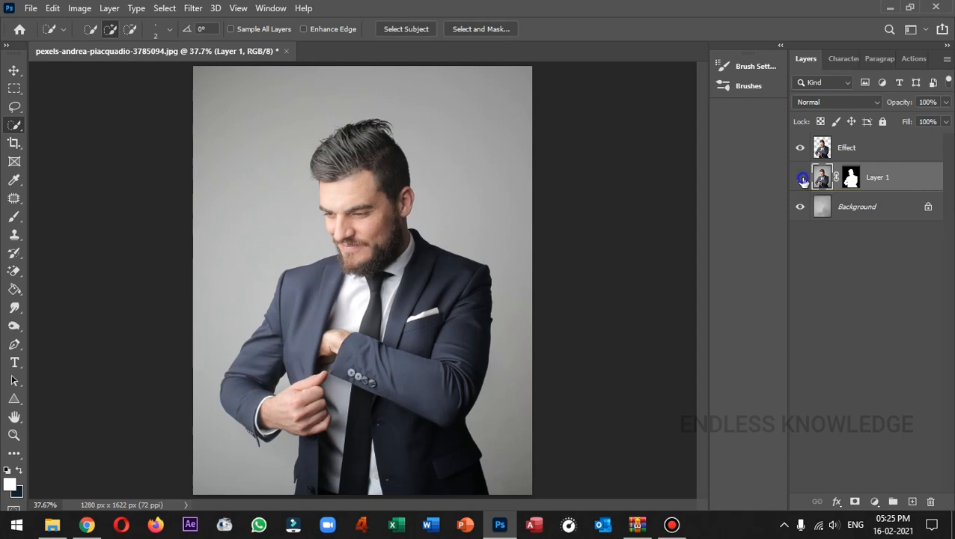
Duplicate the Effect layer and rename the copy Subject
left_click(901, 151)
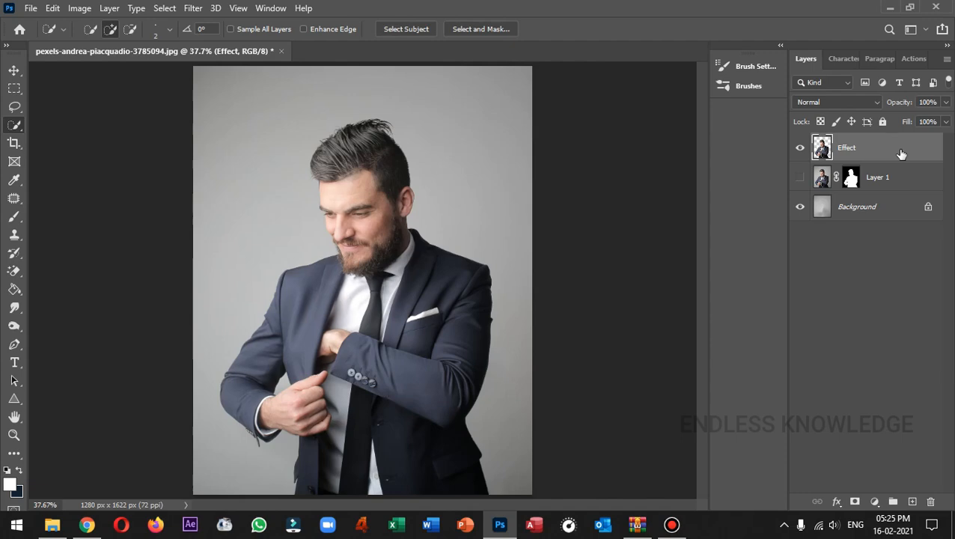
key("ctrl+j")
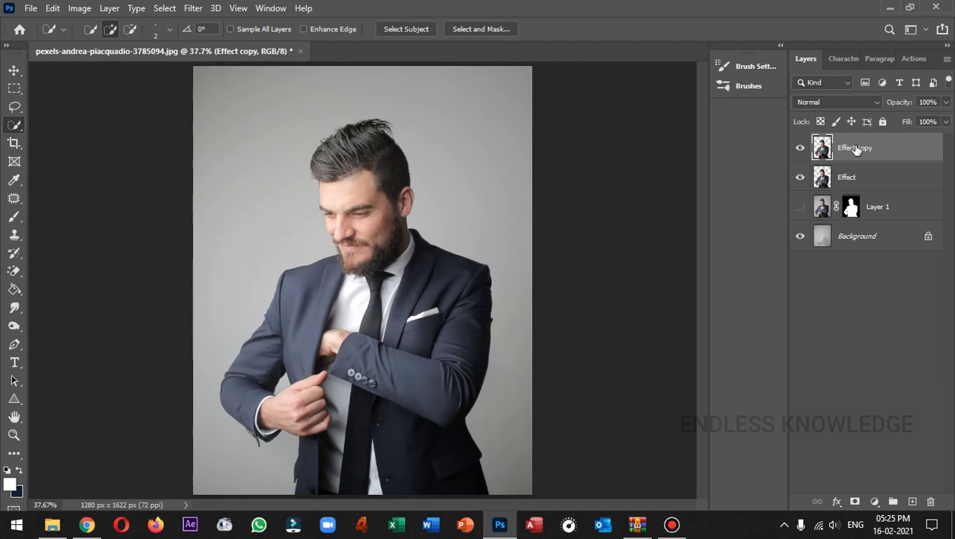
double_click(859, 147)
type("Subject")
key("Return")
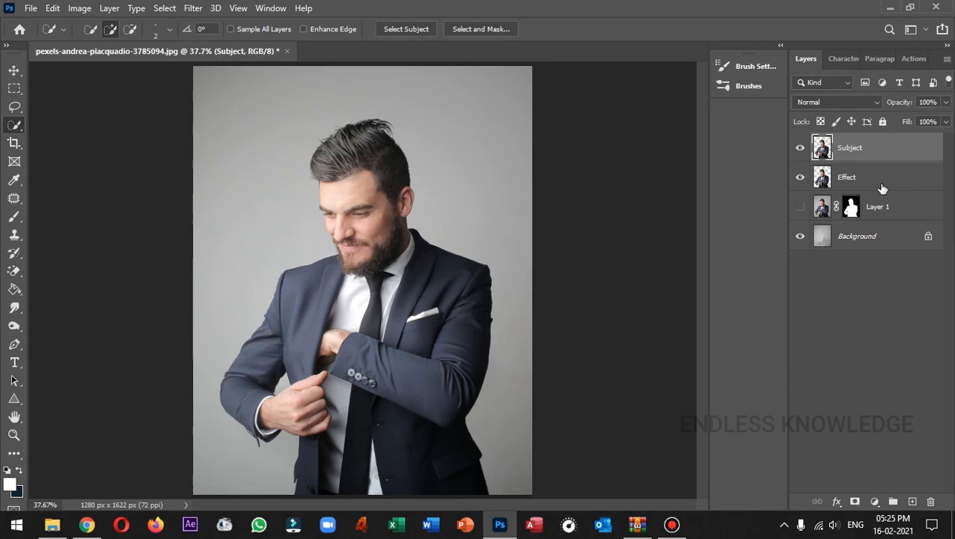
left_click(876, 186)
left_click(883, 148)
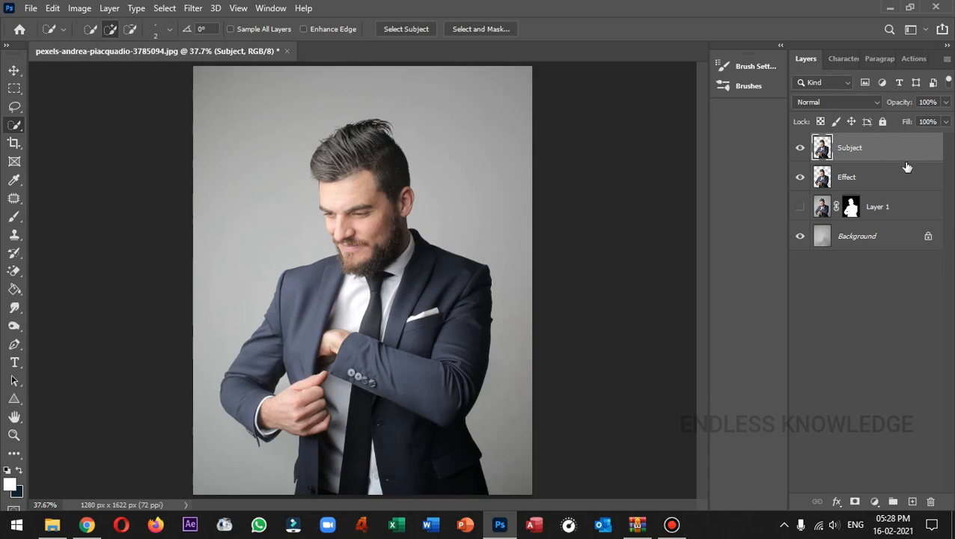
Liquify the Effect layer with a 400 px Forward Warp brush, stretching the hair, neck, shoulder and sleeve outward behind the man to the canvas edge
left_click(904, 177)
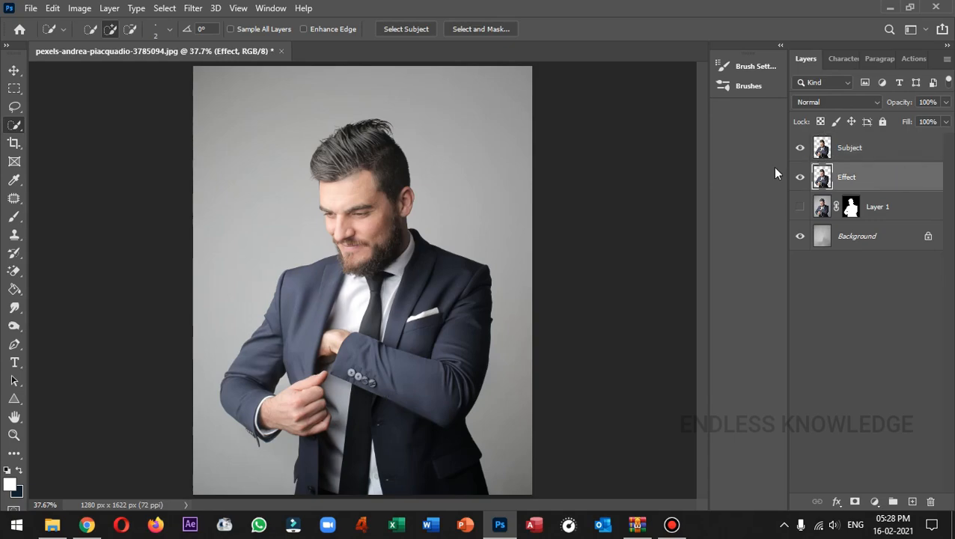
left_click(192, 8)
left_click(243, 139)
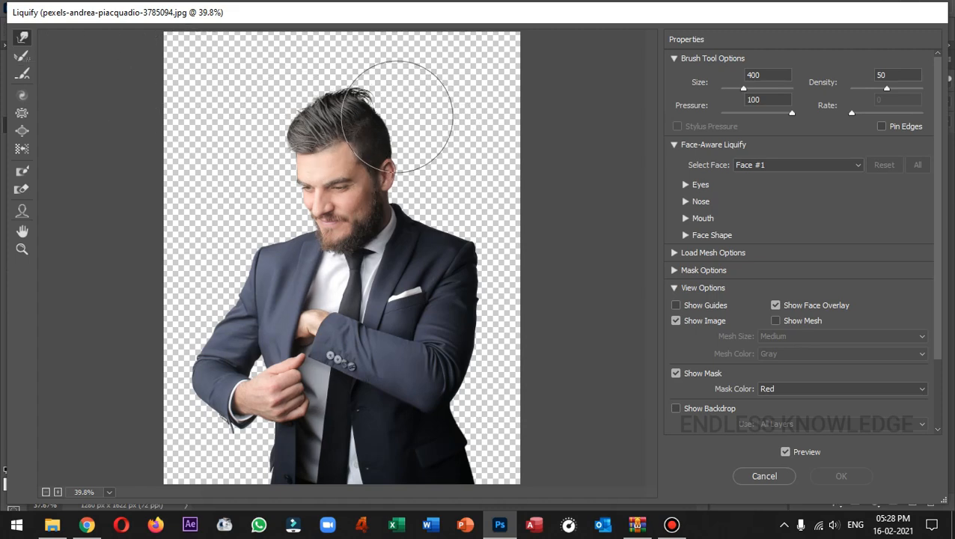
mouse_move(392, 104)
left_mouse_down()
mouse_move(445, 50)
mouse_move(398, 84)
mouse_move(391, 56)
mouse_move(405, 35)
mouse_move(379, 84)
mouse_move(392, 32)
mouse_move(380, 73)
mouse_move(447, 64)
mouse_move(464, 89)
mouse_move(443, 82)
mouse_move(474, 39)
mouse_move(447, 34)
mouse_move(509, 65)
mouse_move(408, 119)
mouse_move(573, 94)
mouse_move(441, 124)
mouse_move(535, 95)
mouse_move(482, 94)
mouse_move(585, 67)
mouse_move(472, 63)
mouse_move(540, 61)
mouse_move(499, 79)
mouse_move(581, 79)
mouse_move(487, 74)
mouse_move(421, 154)
mouse_move(553, 149)
mouse_move(418, 150)
mouse_move(546, 168)
mouse_move(396, 183)
mouse_move(530, 183)
mouse_move(457, 175)
mouse_move(541, 163)
mouse_move(542, 134)
mouse_move(523, 138)
mouse_move(579, 149)
mouse_move(568, 221)
mouse_move(436, 214)
mouse_move(551, 221)
mouse_move(472, 284)
mouse_move(464, 360)
mouse_move(560, 383)
mouse_move(556, 432)
mouse_move(490, 452)
mouse_move(504, 478)
mouse_move(583, 484)
mouse_move(528, 450)
mouse_move(509, 412)
mouse_move(585, 414)
mouse_move(471, 402)
mouse_move(572, 402)
mouse_move(506, 399)
left_mouse_up()
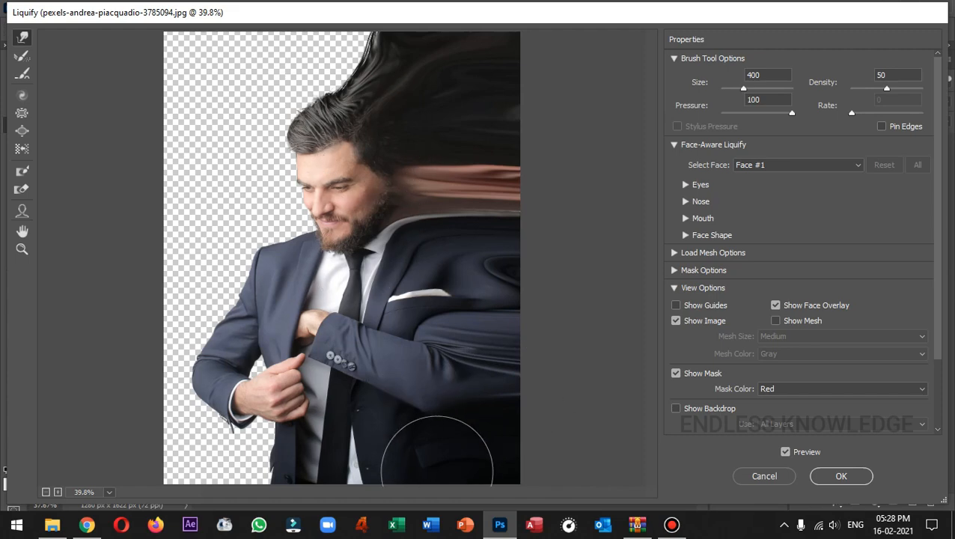
mouse_move(545, 306)
left_mouse_down()
mouse_move(474, 265)
mouse_move(523, 256)
mouse_move(465, 210)
mouse_move(440, 176)
mouse_move(482, 175)
mouse_move(467, 149)
mouse_move(521, 159)
mouse_move(485, 189)
mouse_move(540, 185)
mouse_move(462, 167)
mouse_move(509, 126)
mouse_move(531, 147)
mouse_move(473, 169)
mouse_move(554, 197)
mouse_move(484, 185)
mouse_move(594, 185)
mouse_move(466, 158)
mouse_move(529, 185)
mouse_move(630, 188)
mouse_move(462, 175)
mouse_move(554, 156)
mouse_move(452, 218)
mouse_move(518, 162)
left_mouse_up()
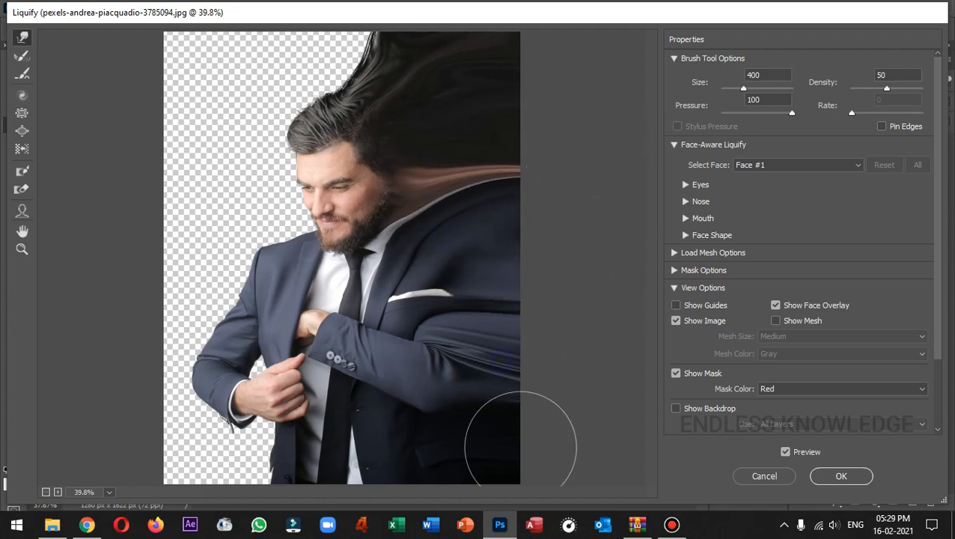
mouse_move(317, 44)
left_mouse_down()
mouse_move(315, 30)
mouse_move(370, 22)
mouse_move(446, 48)
left_mouse_up()
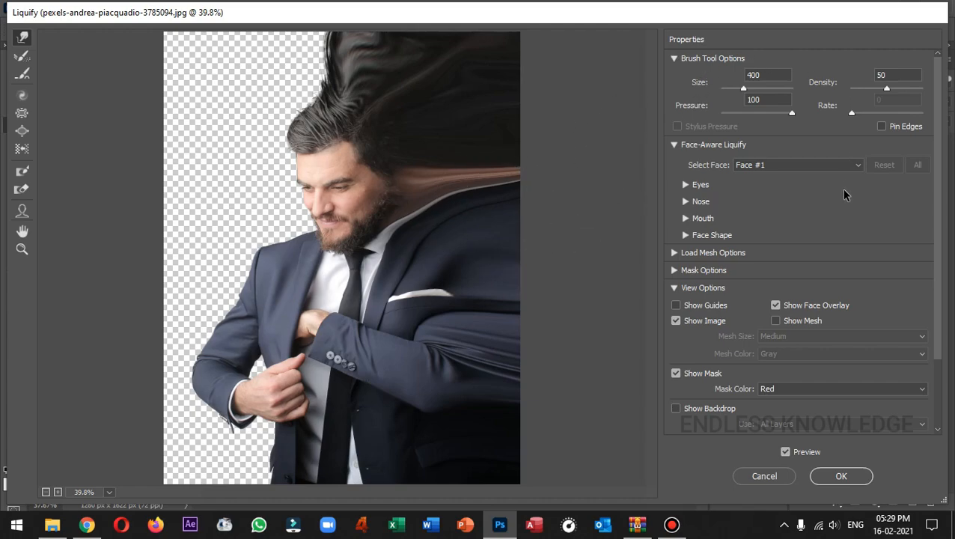
left_click(853, 478)
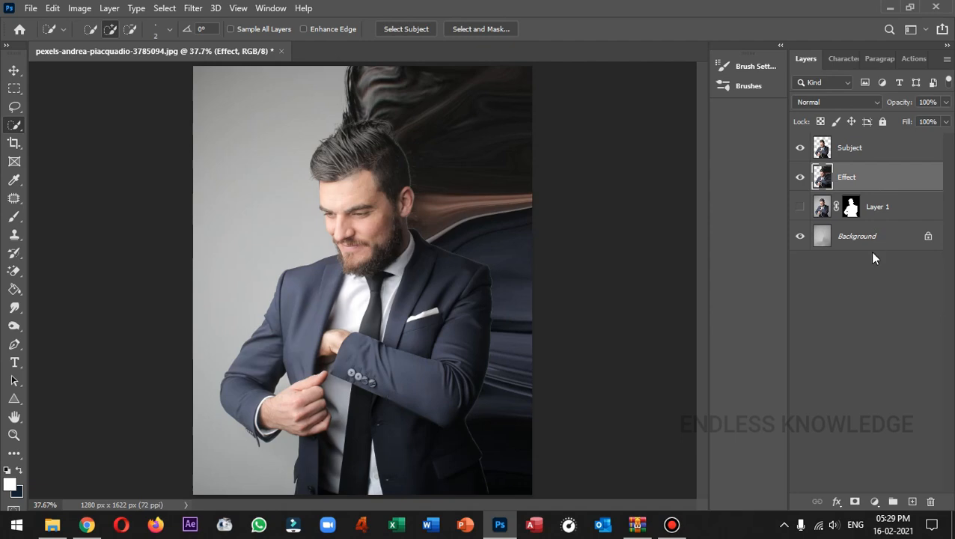
Add a black layer mask to the Effect layer and a white layer mask to the Subject layer, leaving the Subject mask active
left_click(857, 505)
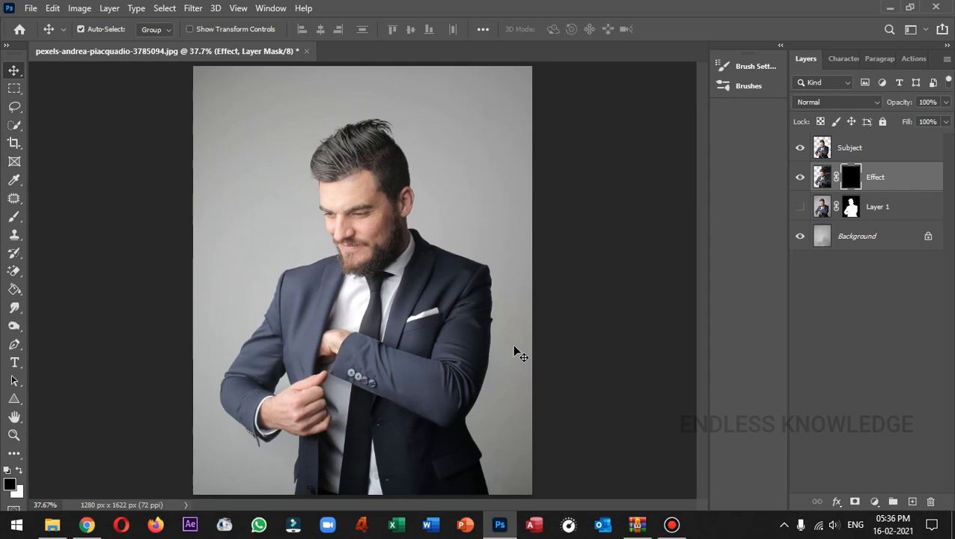
left_click(889, 150)
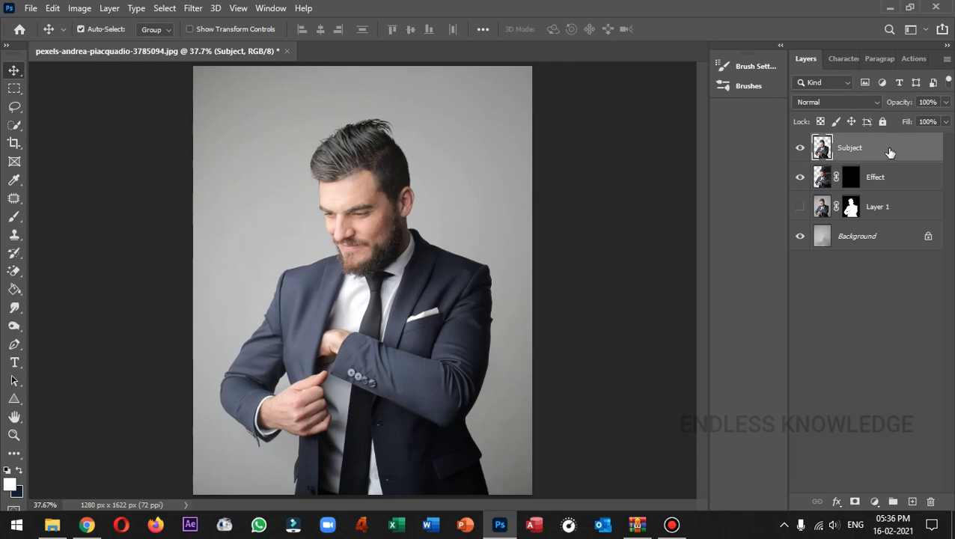
left_click(852, 502)
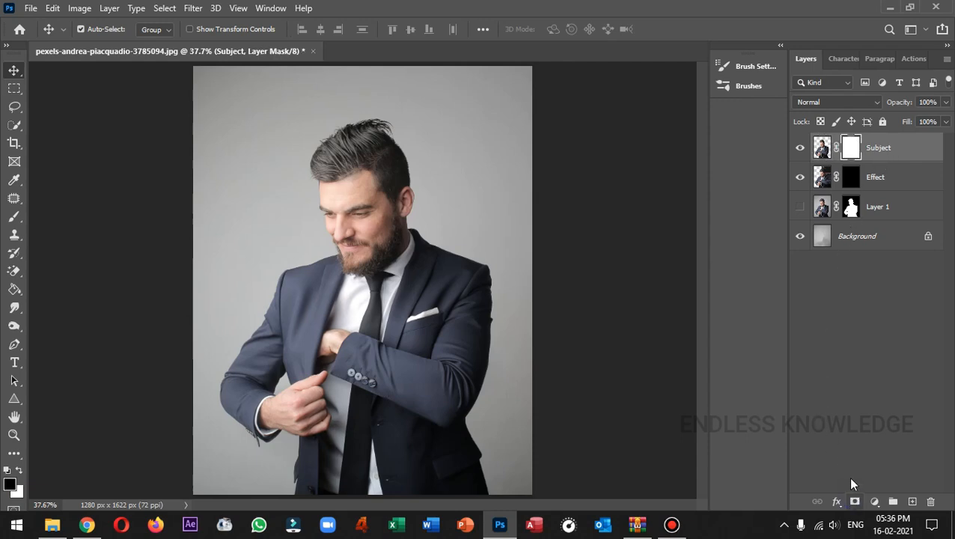
left_click(829, 149)
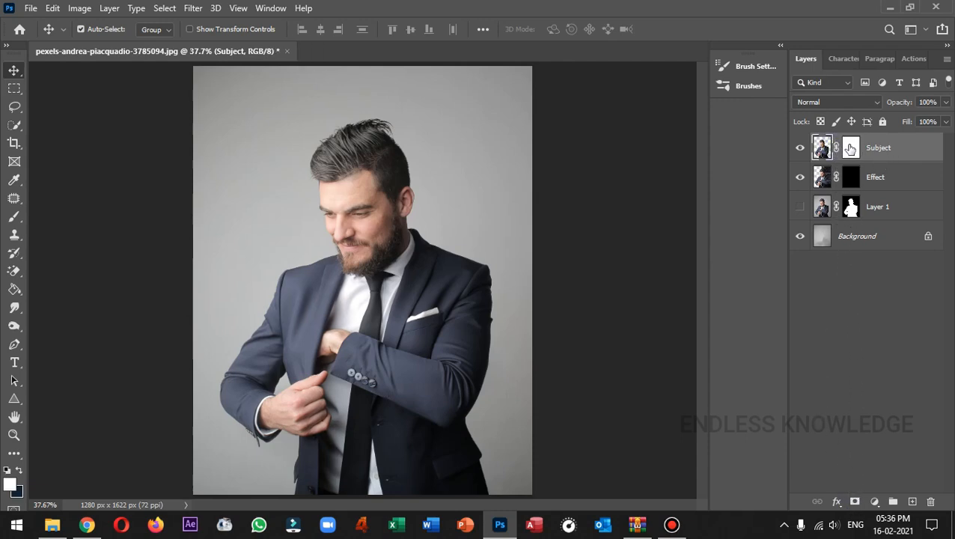
left_click(850, 148)
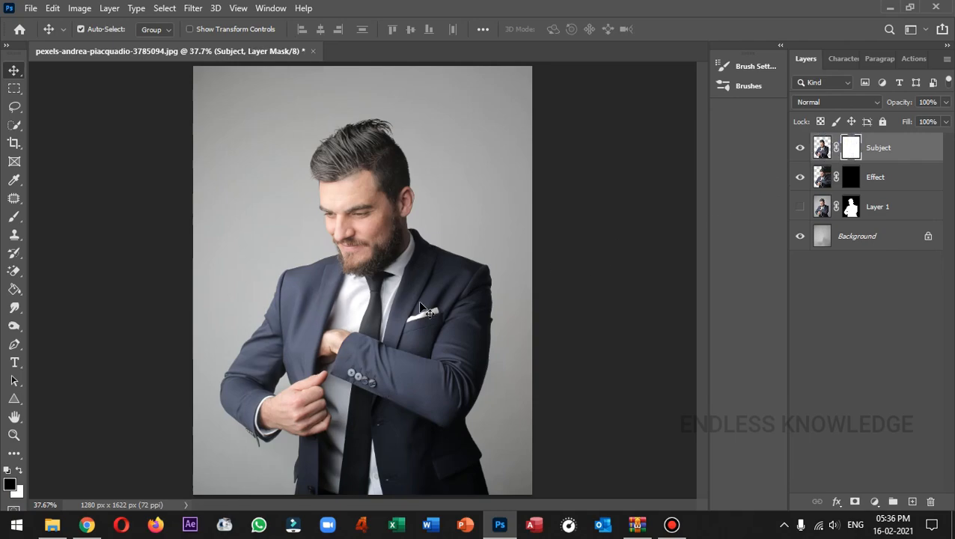
Use the Brush tool with the 002_Explosion brush from Explosion_Brushes and reduce its size to 600 px
key("b")
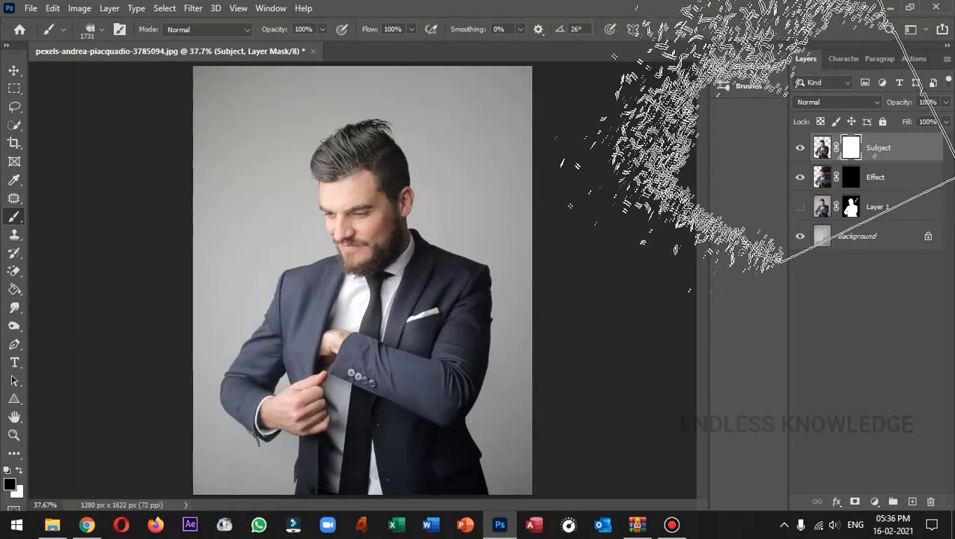
left_click(741, 87)
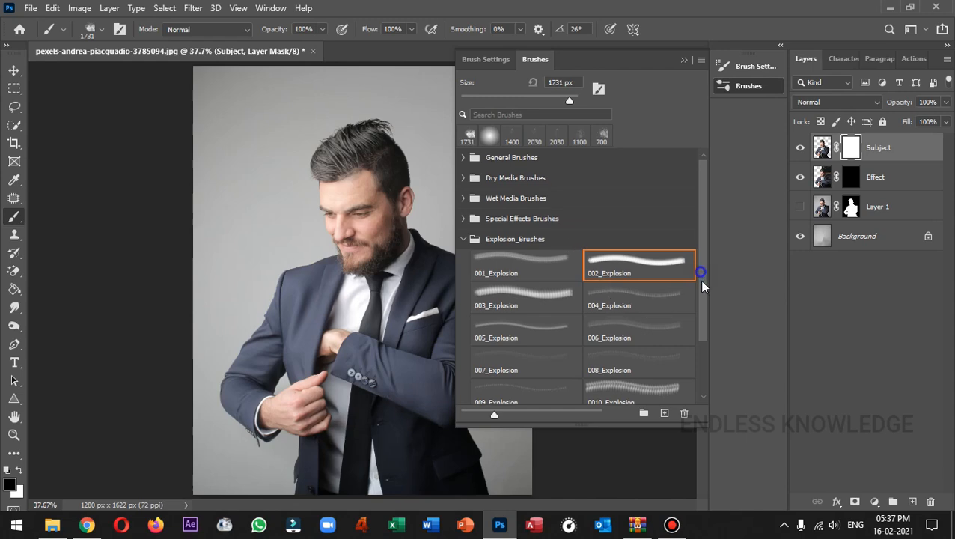
left_click_drag(699, 280, 699, 312)
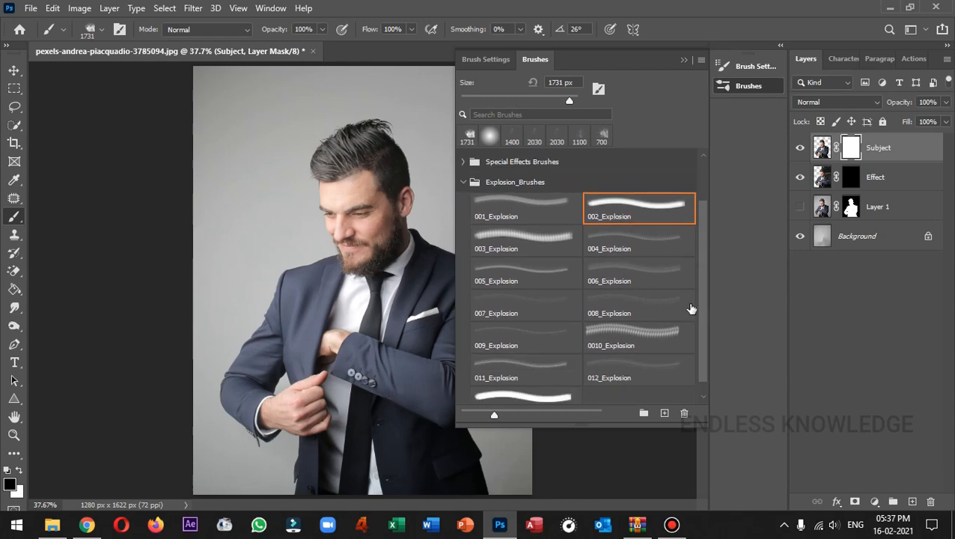
left_click(683, 61)
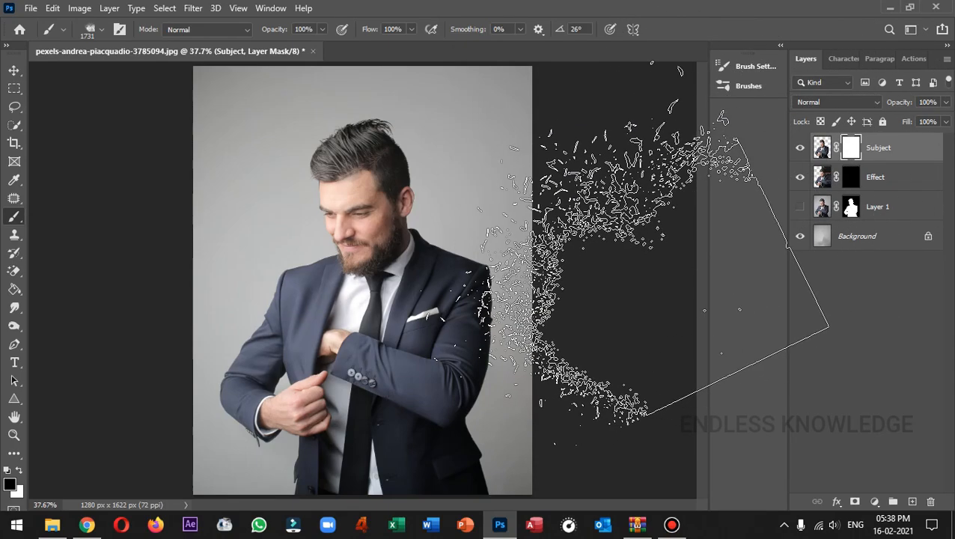
key("bracketleft")
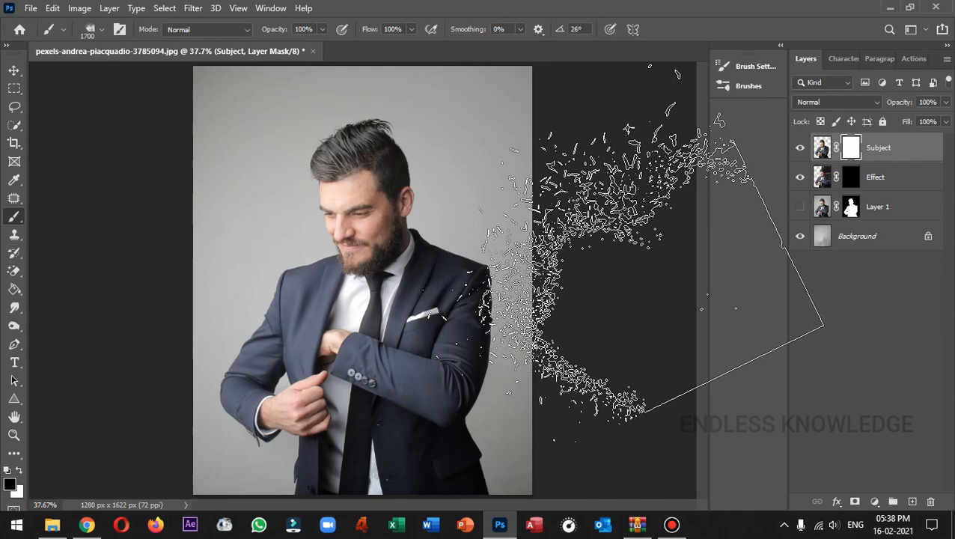
key("bracketleft")
key("bracketleft")
key("bracketleft")
key("bracketleft")
key("bracketleft")
key("bracketleft")
key("bracketleft")
key("bracketleft")
key("bracketleft")
key("bracketleft")
key("bracketleft")
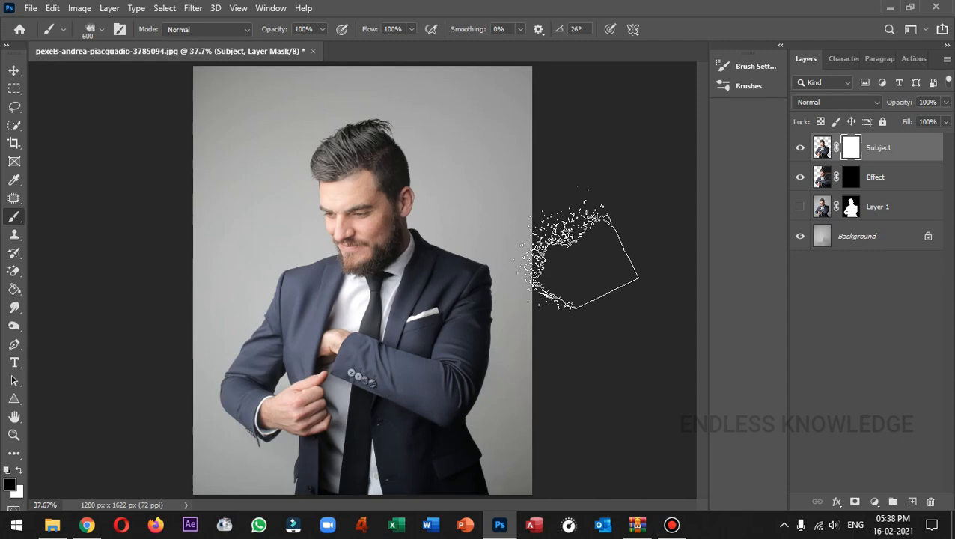
Rotate the explosion brush tip to an angle of 37°
key("Left")
key("Left")
key("Left")
key("Left")
key("Left")
key("Left")
key("Left")
key("Left")
key("Left")
key("Left")
key("Left")
key("Left")
key("Left")
key("Left")
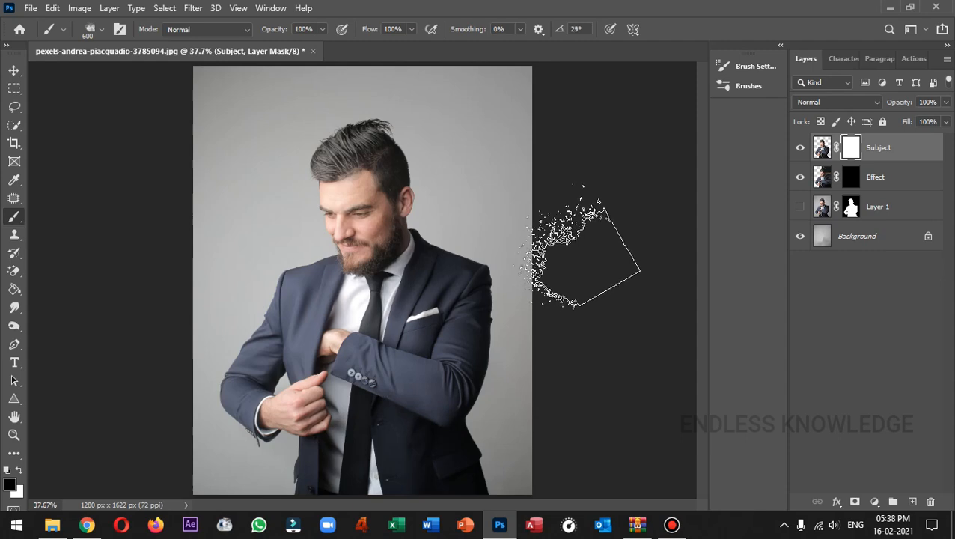
key("Right")
key("Right")
key("Right")
key("Right")
key("Right")
key("Right")
key("Right")
key("Right")
key("Right")
key("Right")
key("Right")
key("Right")
key("Right")
key("Right")
key("Right")
key("Right")
key("Right")
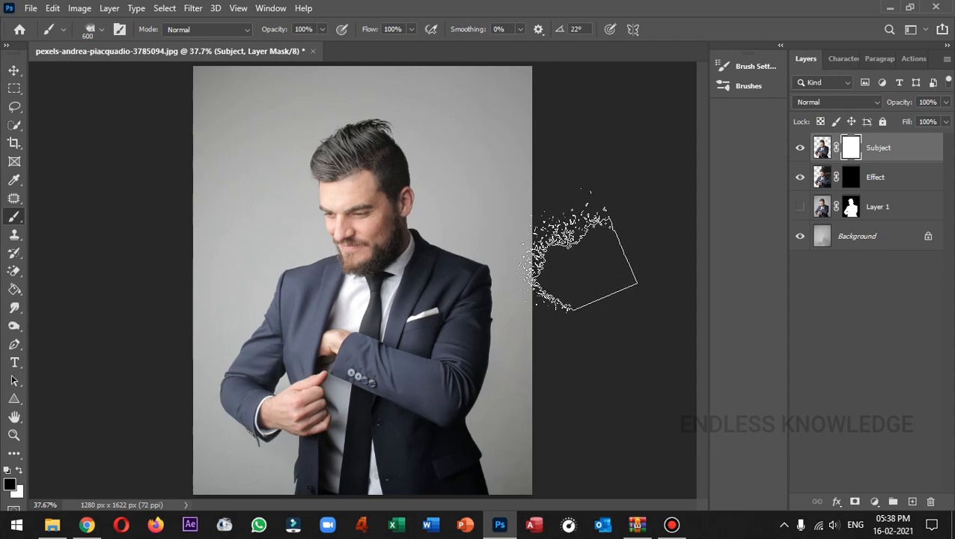
key("Left")
key("Left")
key("Left")
key("Left")
key("Left")
key("Left")
key("Left")
key("Left")
key("Left")
key("Left")
key("Left")
key("Left")
key("Left")
key("Left")
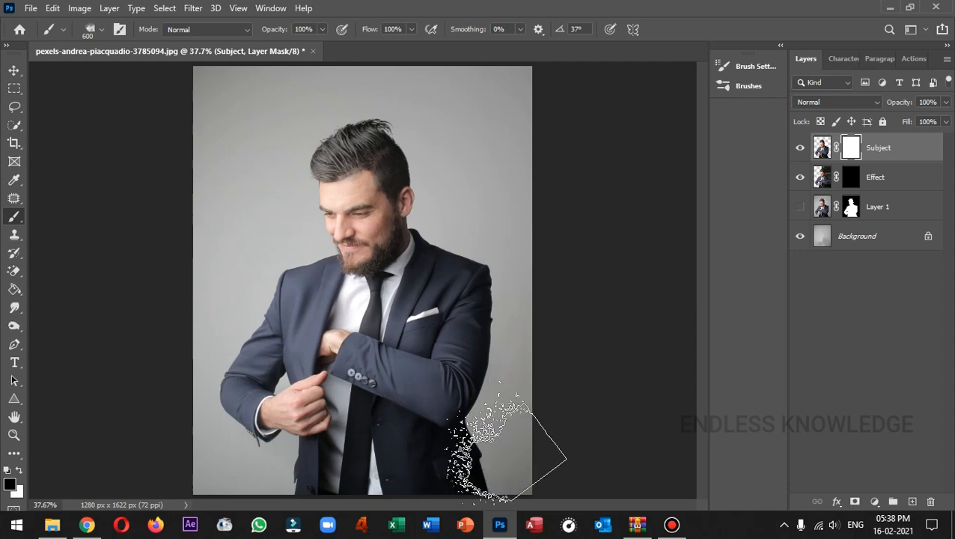
Paint black on the Subject mask over the jacket's back edge, elbow and shoulder, enlarging the brush to 900 px and rotating it to 46°
mouse_move(458, 412)
left_mouse_down()
mouse_move(454, 452)
mouse_move(460, 419)
mouse_move(443, 425)
mouse_move(490, 386)
mouse_move(479, 455)
mouse_move(511, 357)
mouse_move(534, 378)
mouse_move(487, 370)
left_mouse_up()
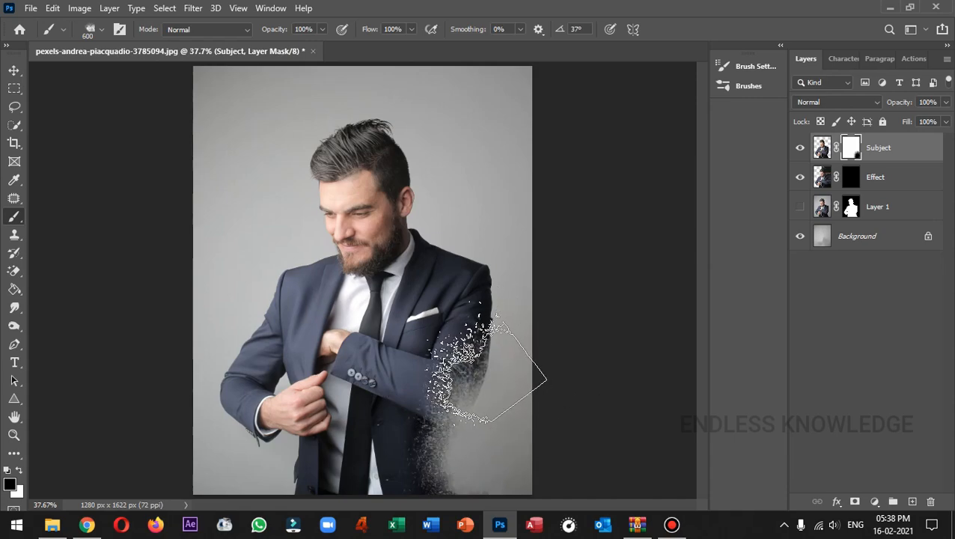
key("bracketright")
key("bracketright")
key("bracketright")
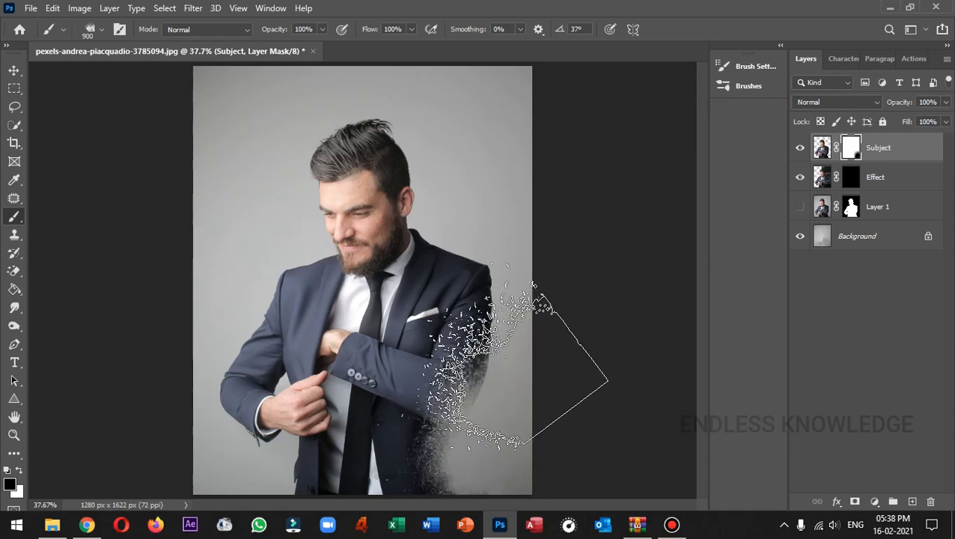
mouse_move(418, 338)
left_mouse_down()
mouse_move(419, 312)
mouse_move(419, 322)
mouse_move(488, 271)
left_mouse_up()
key("Left")
key("Left")
key("Left")
key("Left")
key("Left")
key("Left")
key("Left")
key("Left")
key("Left")
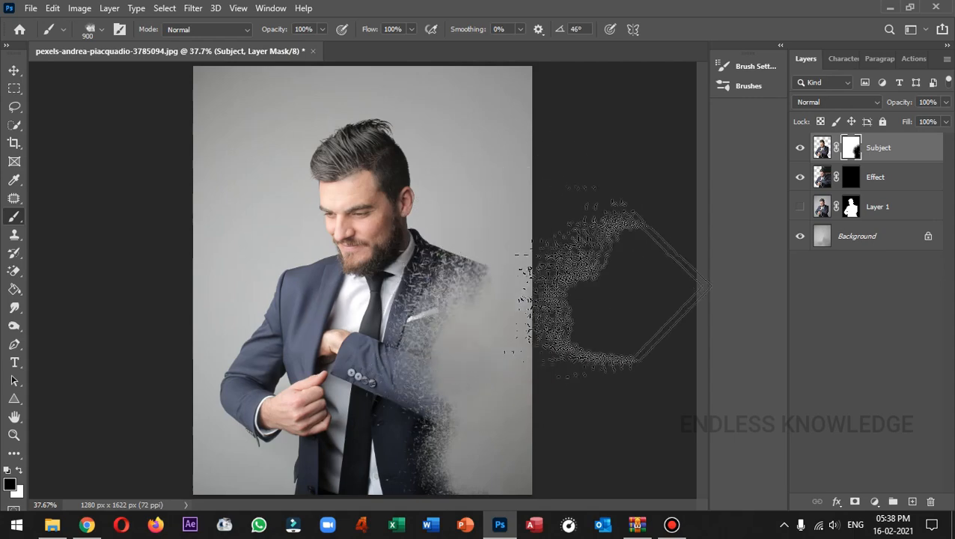
Switch to the 003_Explosion brush and rotate its tip to 27°
left_click(741, 86)
left_click(512, 248)
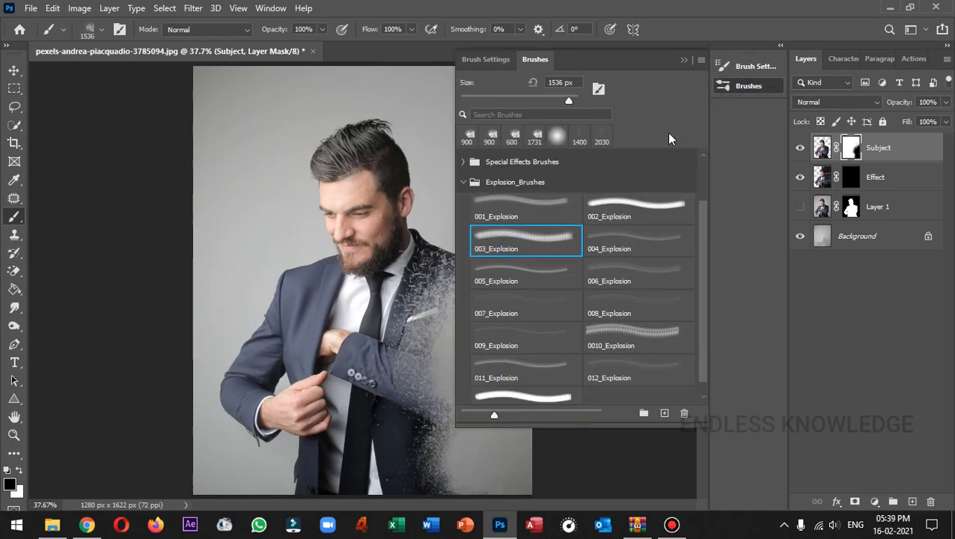
left_click(683, 60)
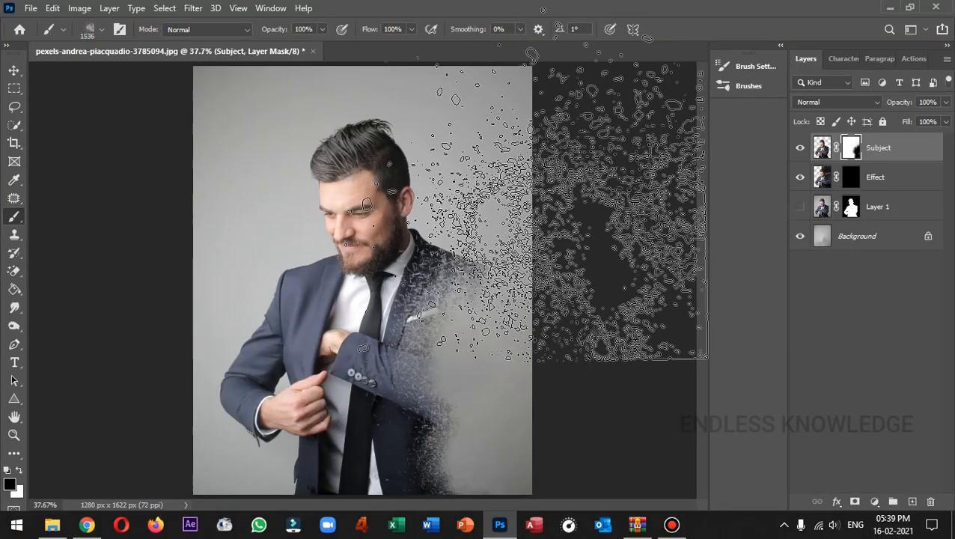
key("Right")
key("Right")
key("Right")
key("Right")
key("Right")
key("Right")
key("Right")
key("Right")
key("Right")
key("Right")
key("Right")
key("Right")
key("Right")
key("Right")
key("Right")
key("Right")
key("Right")
key("Right")
key("Right")
key("Right")
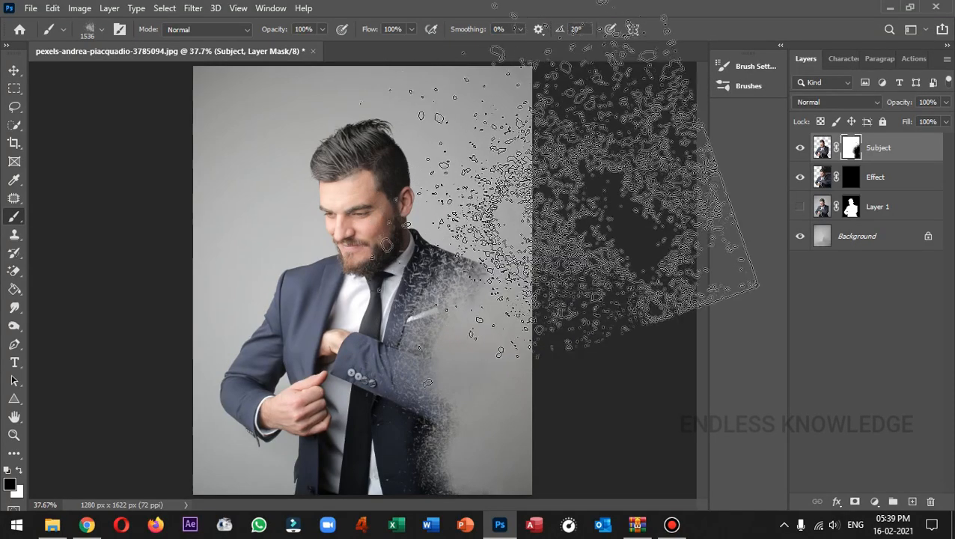
Reduce the brush to 700 px, and to 400 px for finer areas, and paint black on the Subject mask over the shoulder, neck and back of the head
key("bracketleft")
key("bracketleft")
key("bracketleft")
key("bracketleft")
key("bracketleft")
key("bracketleft")
key("bracketleft")
key("bracketleft")
key("bracketleft")
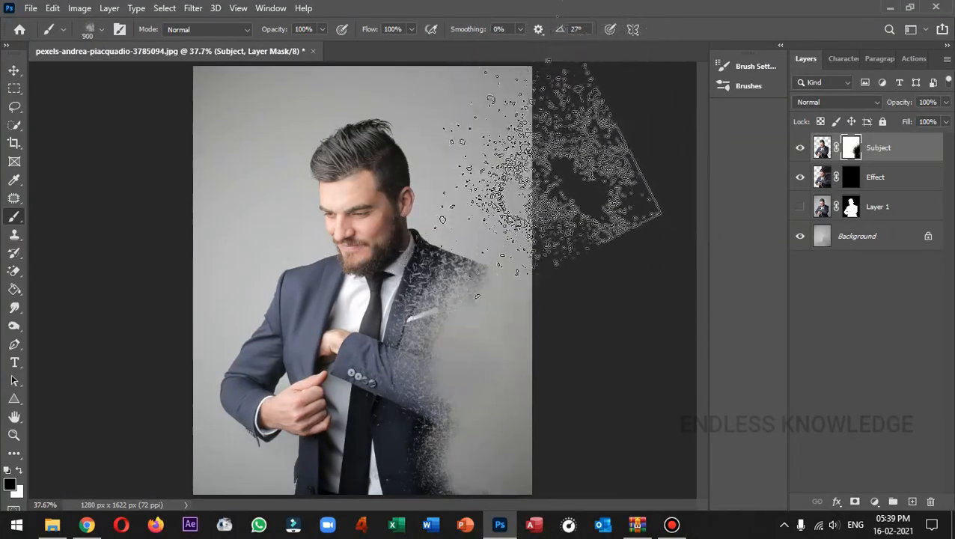
key("bracketleft")
key("bracketleft")
key("bracketleft")
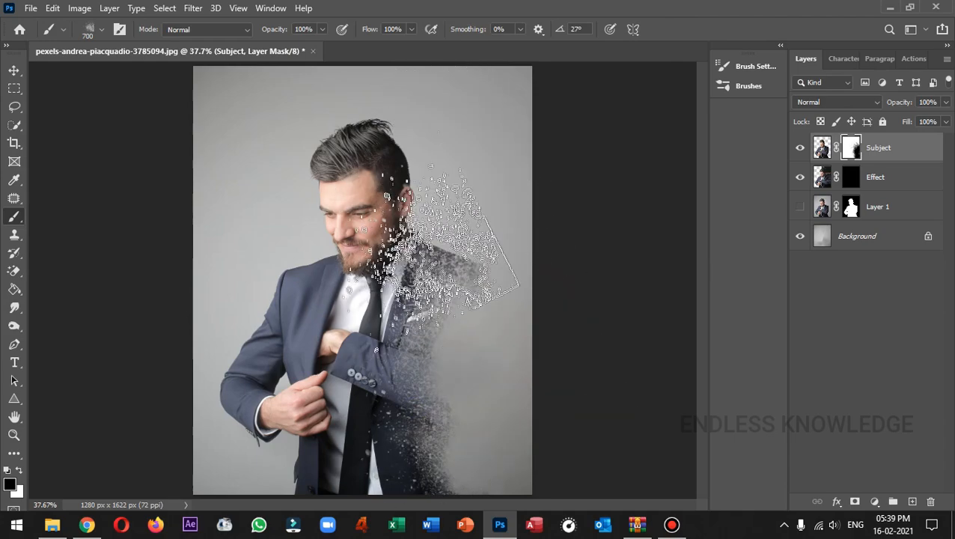
mouse_move(404, 173)
left_mouse_down()
mouse_move(425, 223)
mouse_move(483, 262)
mouse_move(392, 142)
mouse_move(415, 153)
left_mouse_up()
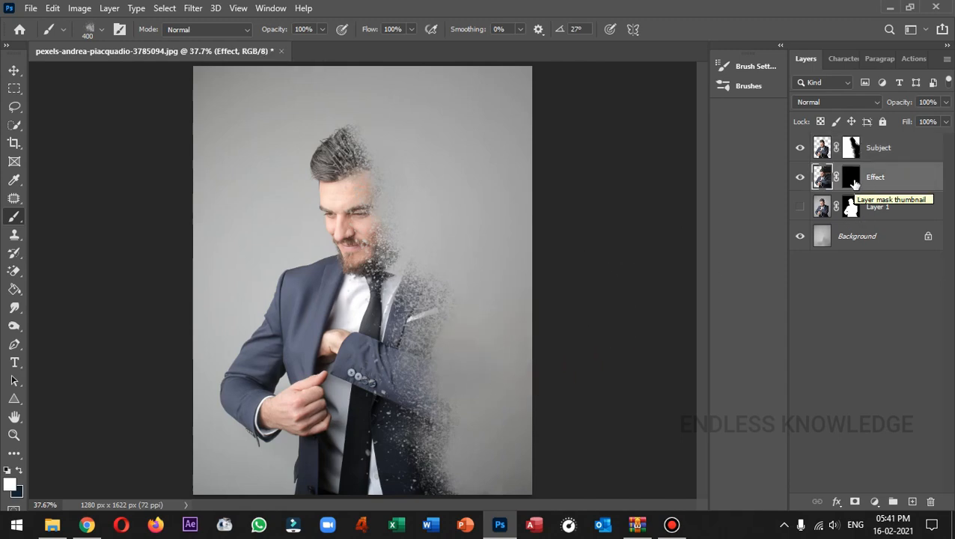
Activate the Effect layer's mask and make white the foreground colour
left_click(853, 184)
key("x")
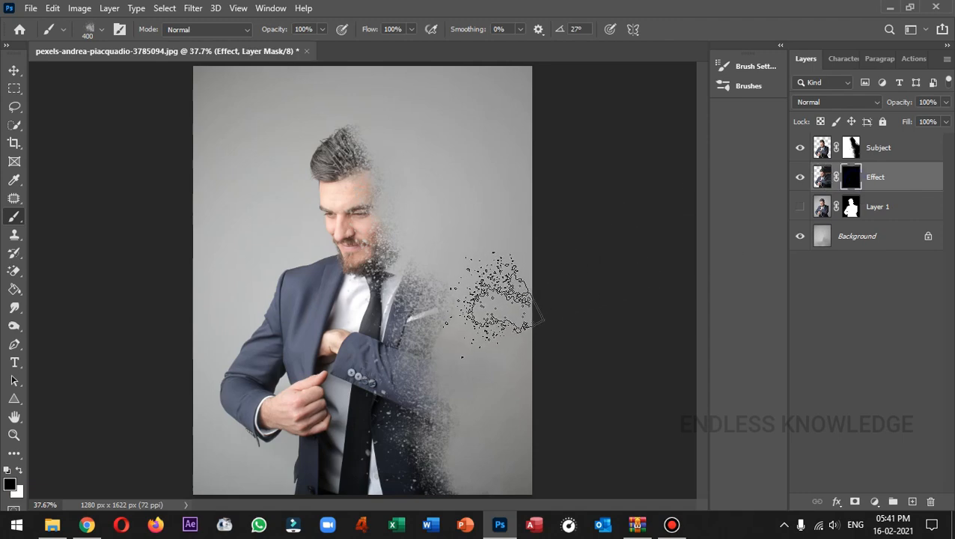
left_click(19, 470)
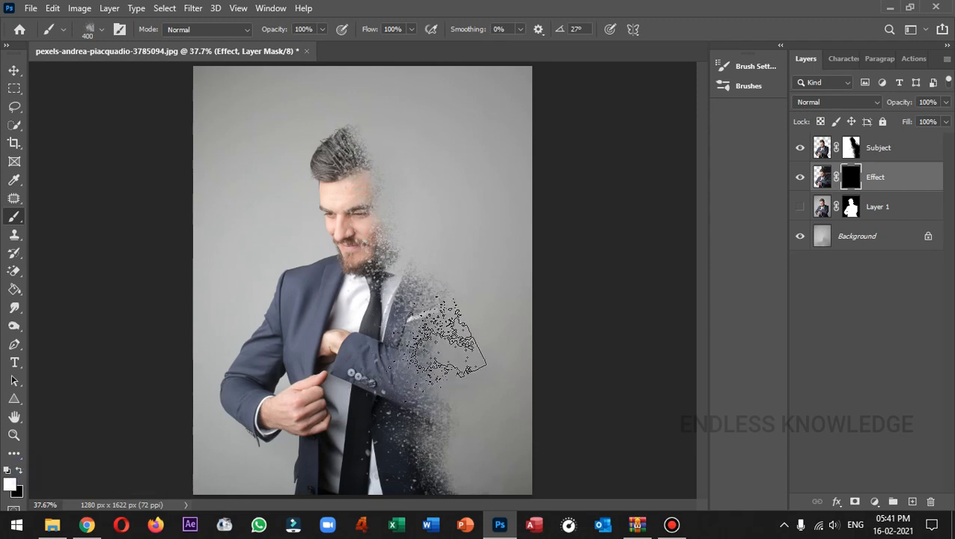
Rotate the 400 px explosion brush tip to an angle of -114°
key("Left")
key("Left")
key("Left")
key("Left")
key("Left")
key("Left")
key("Left")
key("Left")
key("Left")
key("Left")
key("Left")
key("Left")
key("Left")
key("Left")
key("Left")
key("Left")
key("Left")
key("Left")
key("Left")
key("Left")
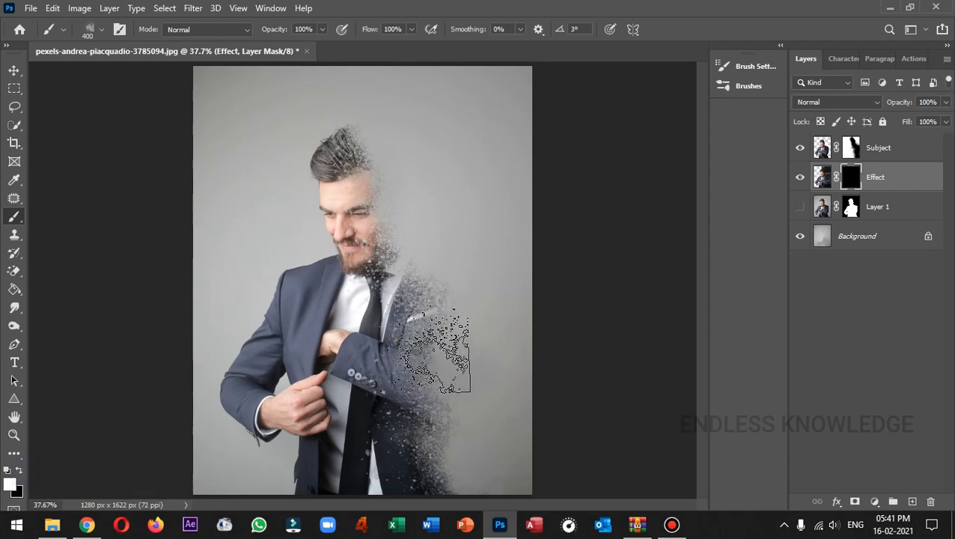
key("Left")
key("Left")
key("Left")
key("Left")
key("Left")
key("Left")
key("Left")
key("Left")
key("Left")
key("Left")
key("Left")
key("Left")
key("Left")
key("Left")
key("Left")
key("Left")
key("Left")
key("Left")
key("Left")
key("Left")
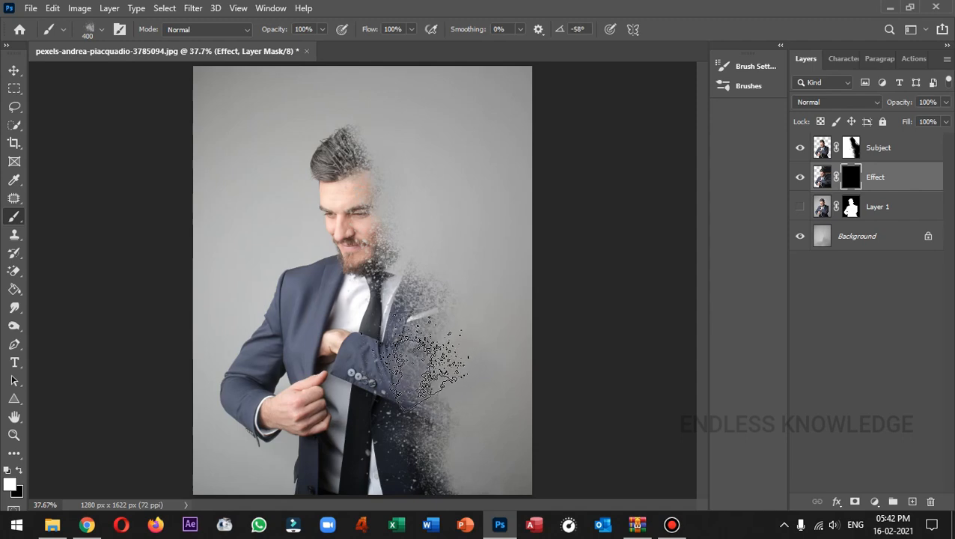
key("Left")
key("Left")
key("Left")
key("Left")
key("Left")
key("Left")
key("Left")
key("Left")
key("Left")
key("Left")
key("Left")
key("Left")
key("Left")
key("Left")
key("Left")
key("Left")
key("Left")
key("Left")
key("Left")
key("Left")
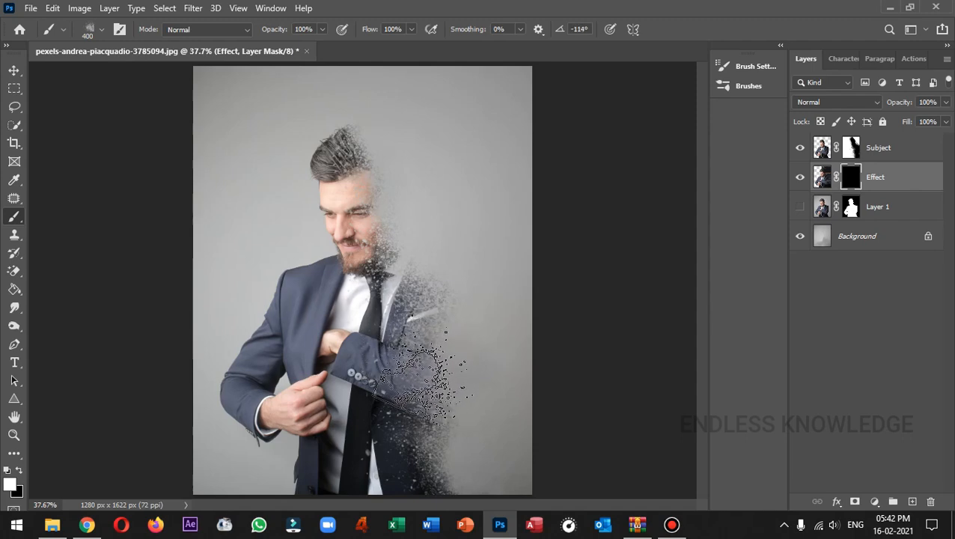
Paint white on the Effect mask behind the lower jacket at 400 px, and over the elbow, arm and shoulder at 600 px
left_click(445, 455)
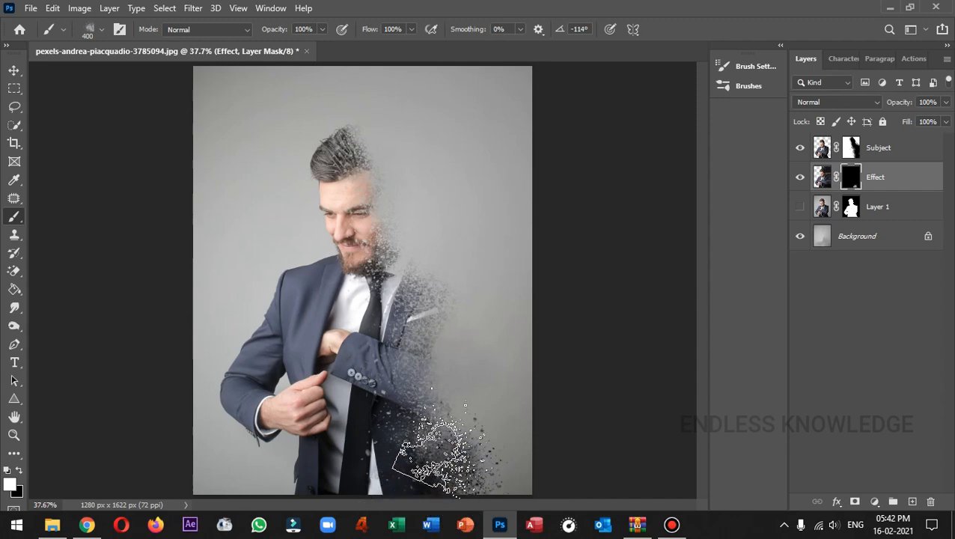
key("bracketright")
key("bracketright")
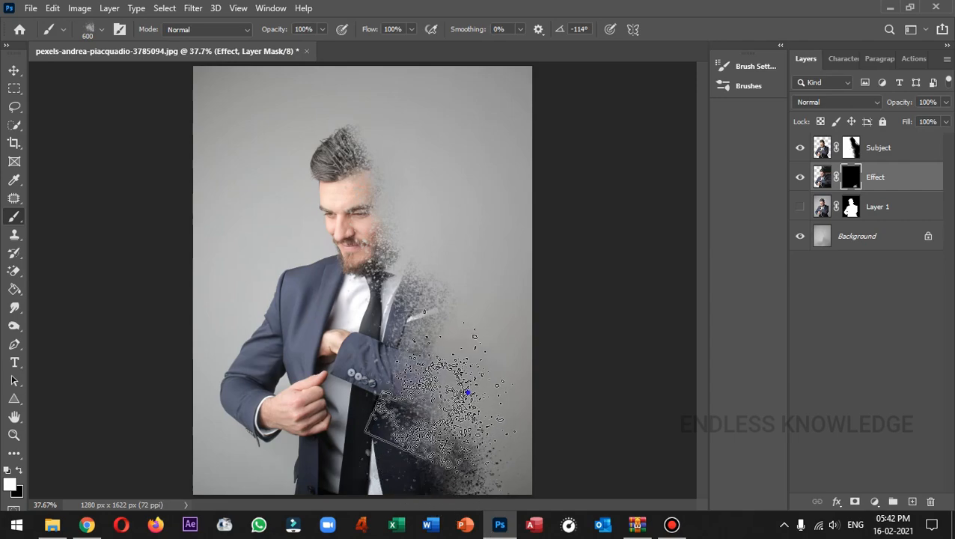
mouse_move(438, 337)
left_mouse_down()
mouse_move(404, 351)
mouse_move(407, 419)
mouse_move(456, 438)
left_mouse_up()
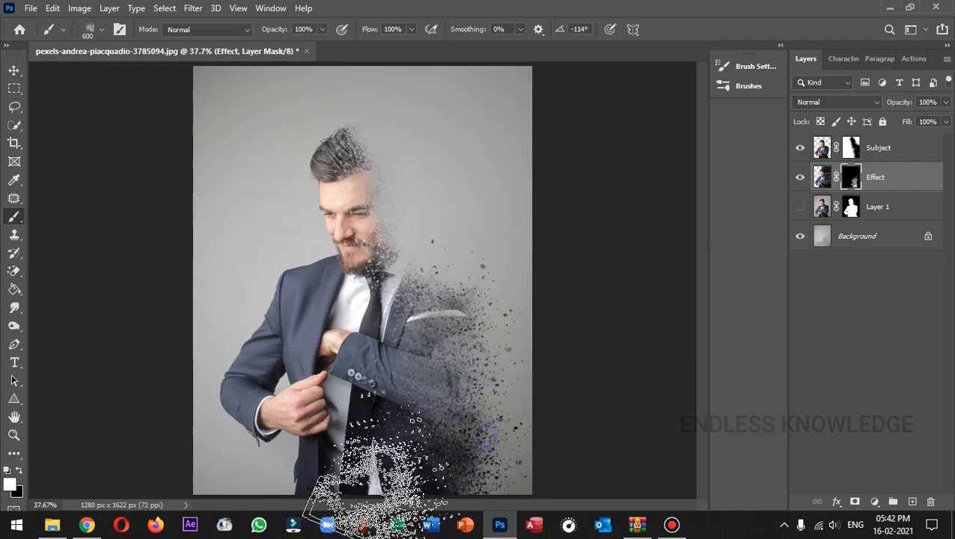
Choose the 002_Explosion brush, rotate its tip to an angle of -76° and reduce its size to 1300 px
left_click(745, 86)
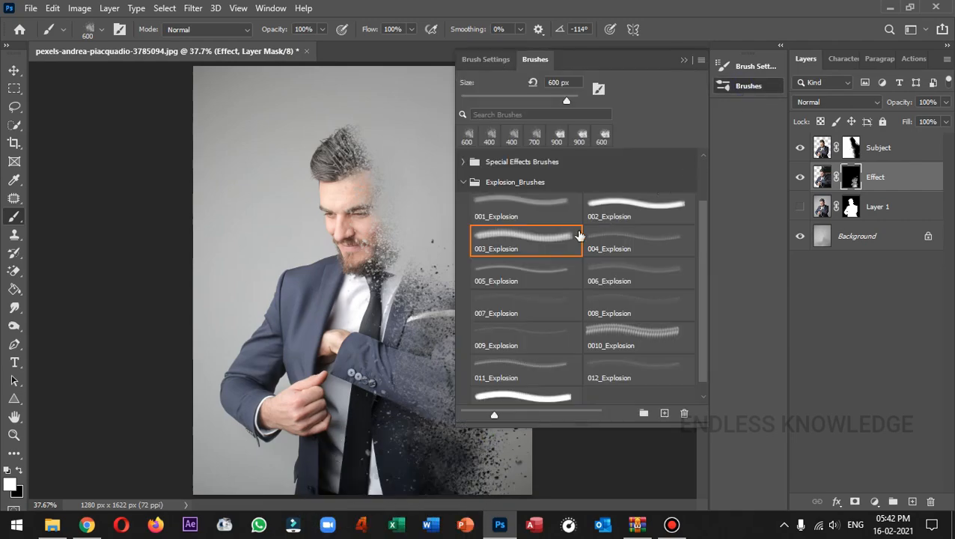
left_click(609, 213)
left_click(684, 60)
key("Right")
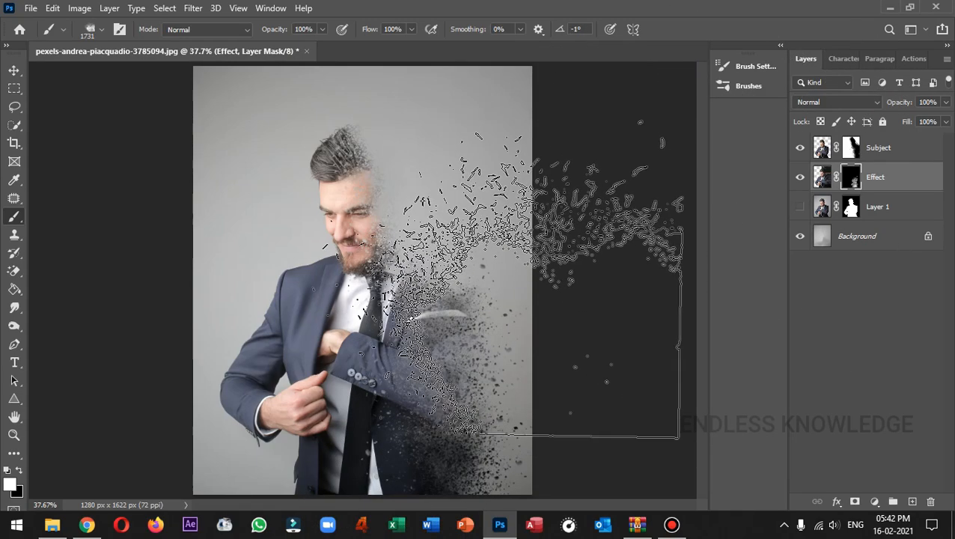
key("Right")
key("Right")
key("Right")
key("Right")
key("Right")
key("Right")
key("Right")
key("Right")
key("Right")
key("Right")
key("Right")
key("Right")
key("Right")
key("Right")
key("Right")
key("Right")
key("Right")
key("Right")
key("Right")
key("Right")
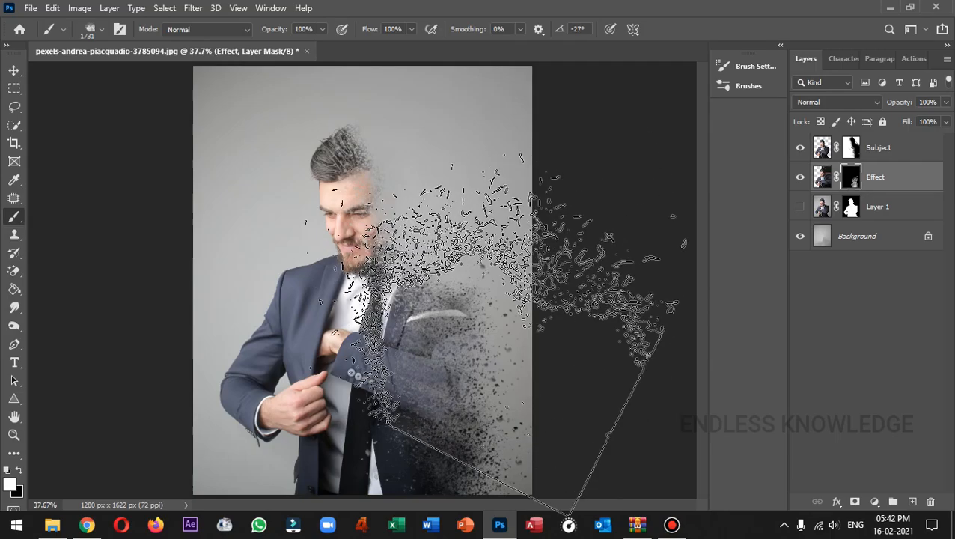
key("Right")
key("Right")
key("Right")
key("Right")
key("Right")
key("Right")
key("Right")
key("Right")
key("Right")
key("Right")
key("Right")
key("Right")
key("Right")
key("Right")
key("Right")
key("Right")
key("Right")
key("Right")
key("Right")
key("Right")
key("bracketleft")
key("bracketleft")
key("bracketleft")
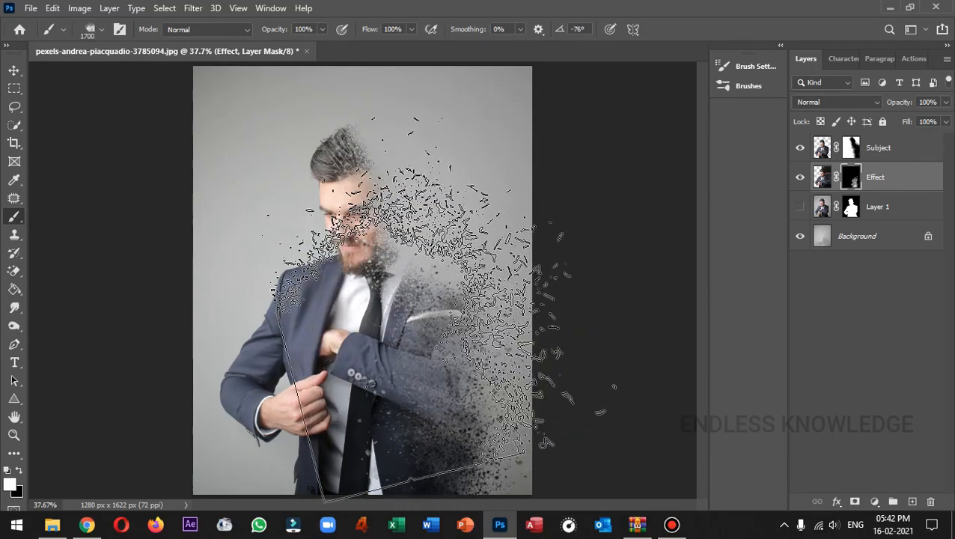
key("bracketleft")
key("bracketleft")
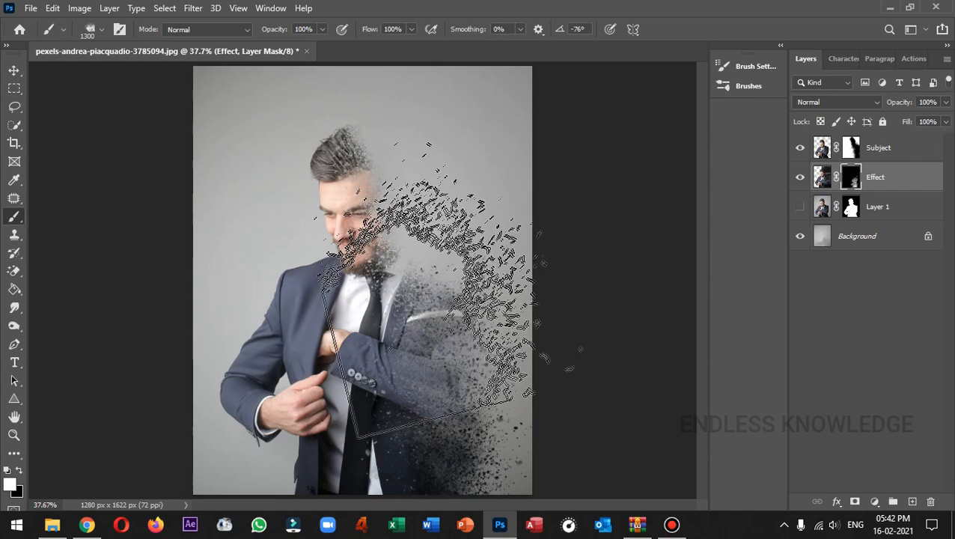
Reduce the 002_Explosion brush to 500 px and rotate its tip to -98° for painting the shoulder on the Effect mask
key("Right")
key("Right")
key("Right")
key("Right")
key("Right")
key("Right")
key("Right")
key("Right")
key("Right")
key("Right")
key("Right")
key("Right")
key("Right")
key("Right")
key("Right")
key("Right")
key("Right")
key("Right")
key("Right")
key("Right")
key("bracketleft")
key("bracketleft")
key("bracketleft")
key("bracketleft")
key("bracketleft")
key("bracketleft")
key("bracketleft")
key("bracketleft")
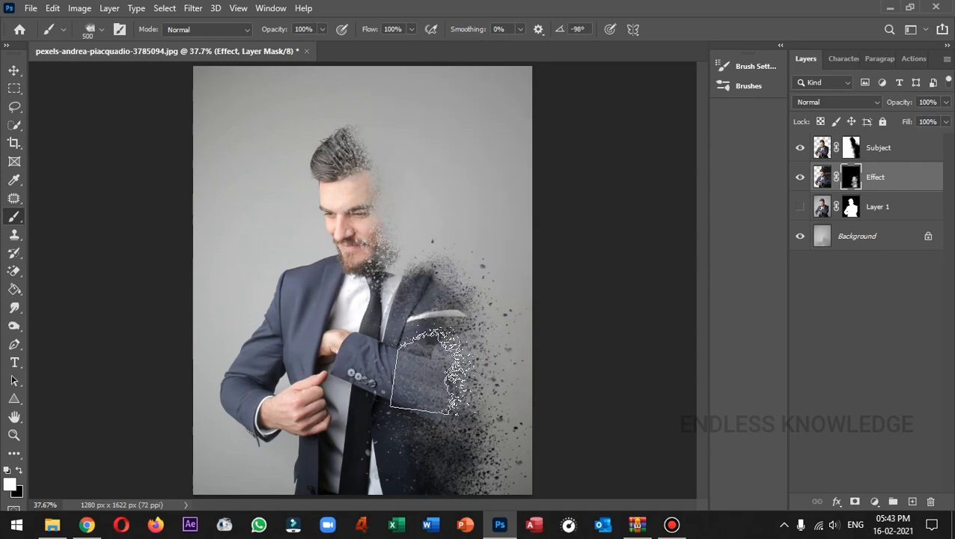
Paint white on the Effect mask from the collar up along the jaw to the back of the head, rotating the 500 px tip to -107°
mouse_move(408, 257)
left_mouse_down()
mouse_move(376, 261)
mouse_move(380, 223)
mouse_move(361, 245)
mouse_move(354, 176)
mouse_move(339, 172)
mouse_move(389, 145)
left_mouse_up()
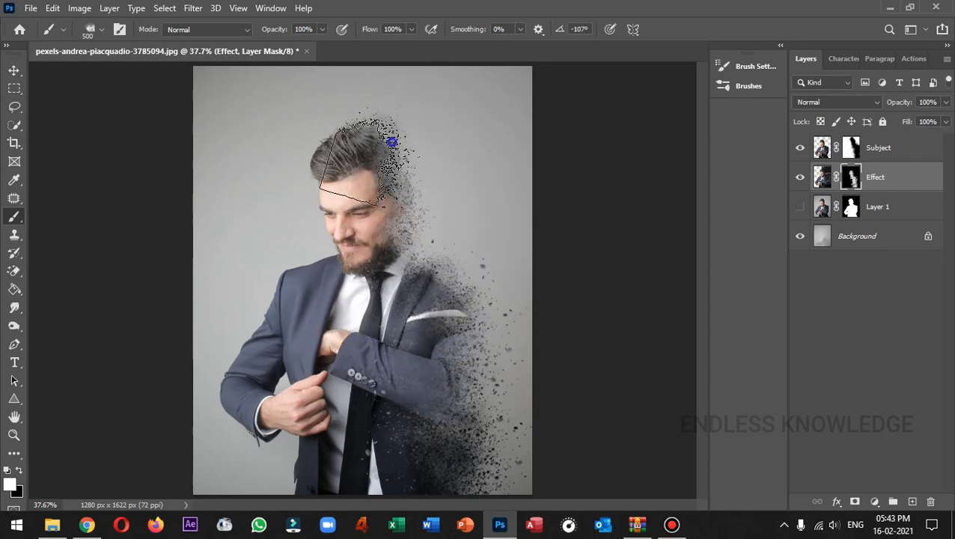
key("Right")
key("Right")
key("Right")
key("Right")
key("Right")
key("Right")
key("Right")
key("Right")
key("Right")
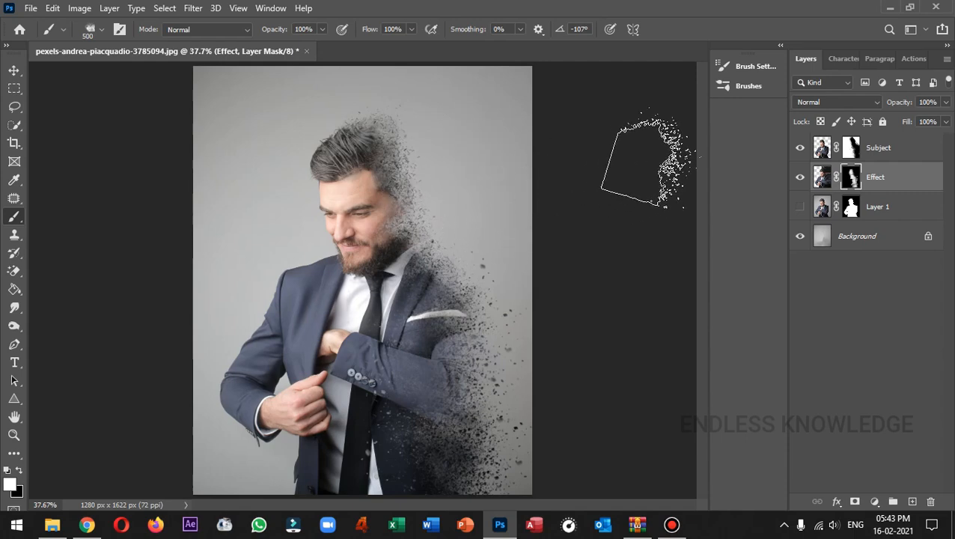
Scatter white particles on the Effect mask behind the shoulder and arm with the 007_Explosion brush, and reduce its size to 1800 px
left_click(748, 86)
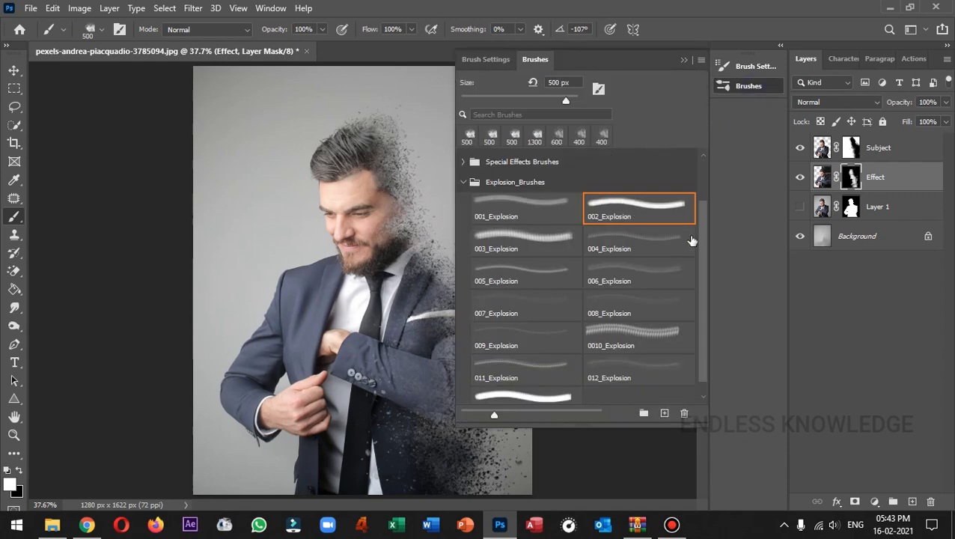
scroll(699, 235, "down", 1)
left_click(513, 297)
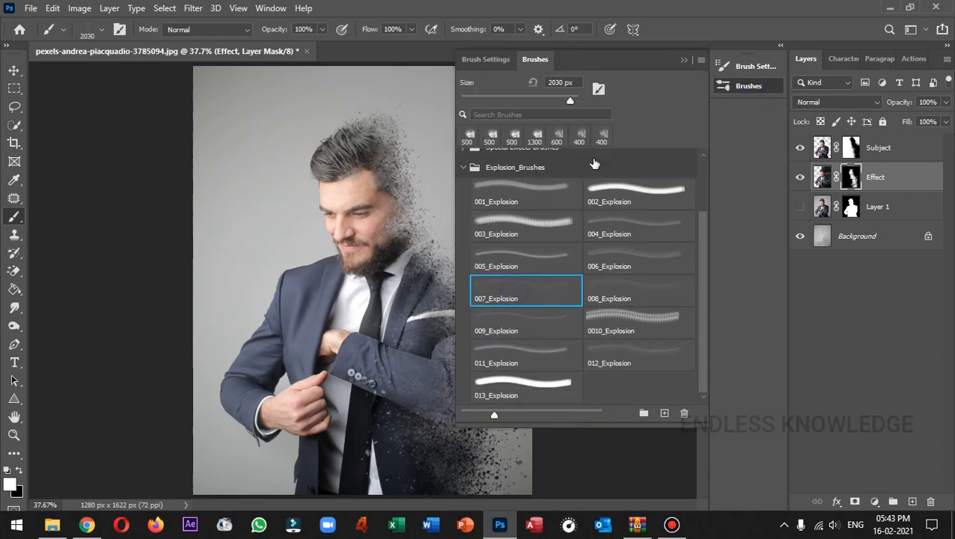
left_click(683, 60)
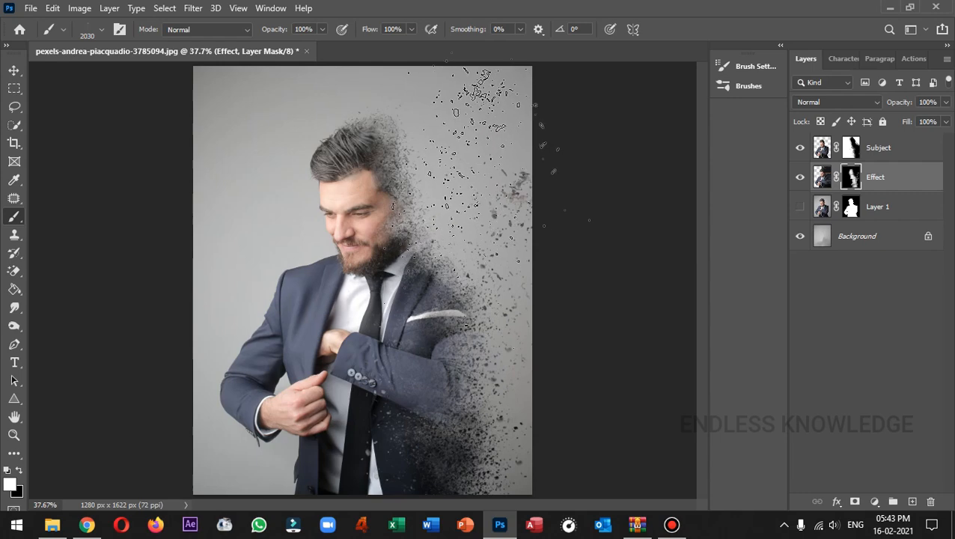
key("bracketleft")
key("bracketleft")
key("bracketleft")
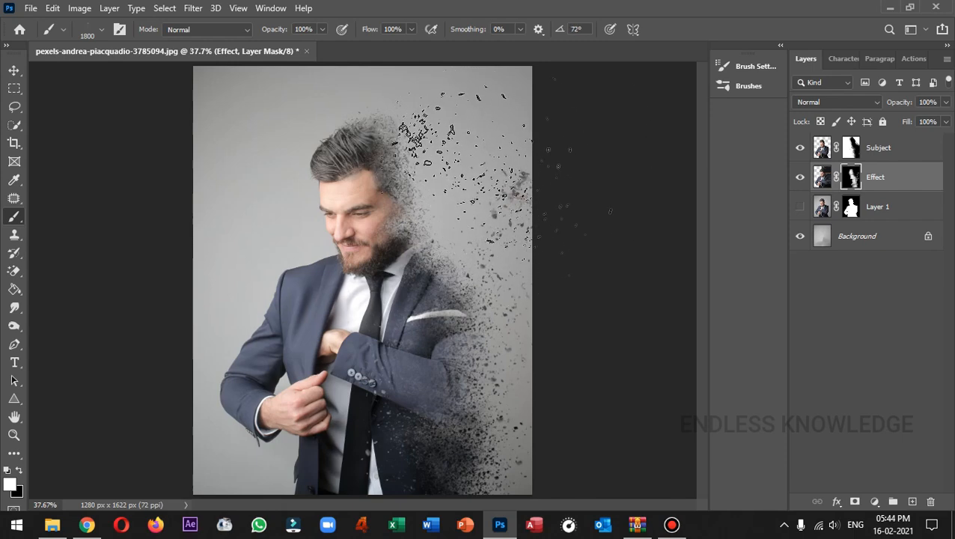
Rotate the brush tip to 100° and scatter white particles on the Effect mask behind the head and shoulder, reducing the brush to 1200 px
key("Right")
key("Right")
key("Right")
key("Right")
key("Right")
key("Right")
key("Right")
key("Right")
key("Right")
key("Right")
key("Right")
key("Right")
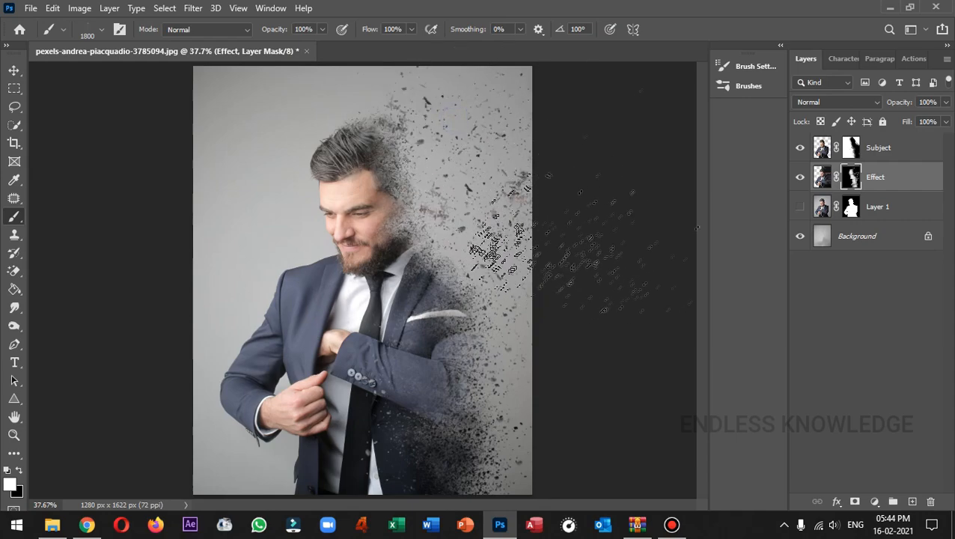
key("bracketleft")
key("bracketleft")
key("bracketleft")
key("bracketleft")
key("bracketleft")
key("bracketleft")
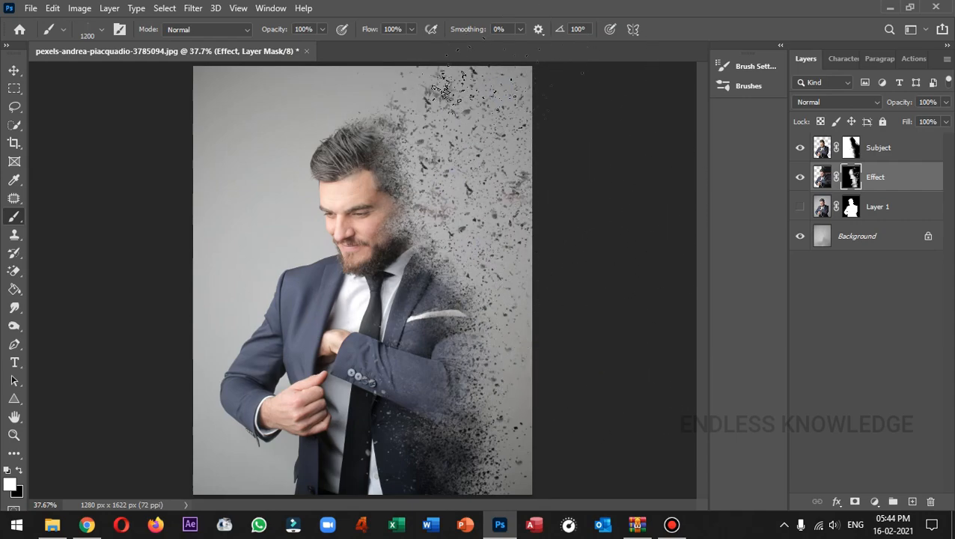
Switch to a denser particle explosion brush at 1400 px and stamp white on the Effect mask behind the head, shoulder and lower arm
right_click(591, 258)
double_click(550, 330)
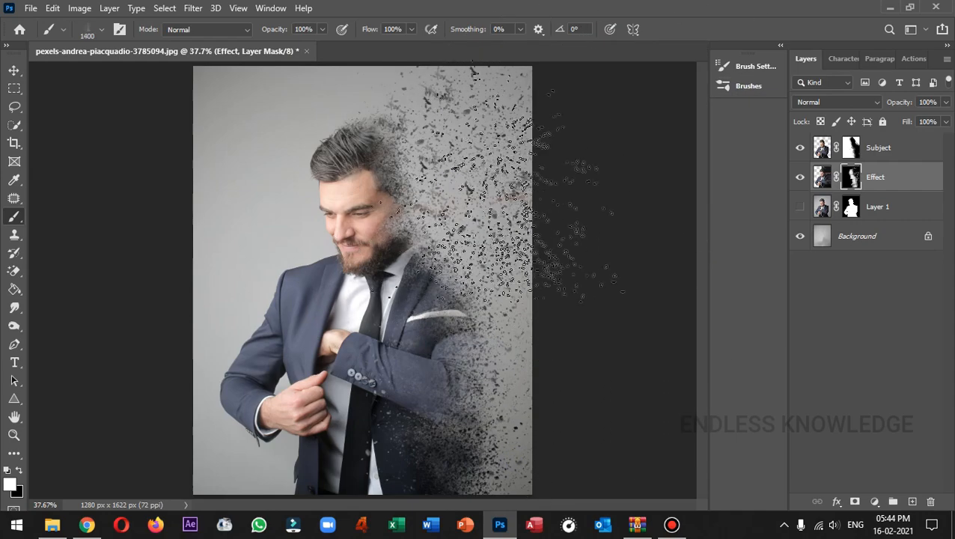
left_click(472, 127)
left_click(490, 270)
left_click(490, 419)
Switch to an explosion brush with larger fragments, rotate it to 29° and stamp white on the Effect mask beside the neck and shoulder
right_click(575, 479)
double_click(564, 217)
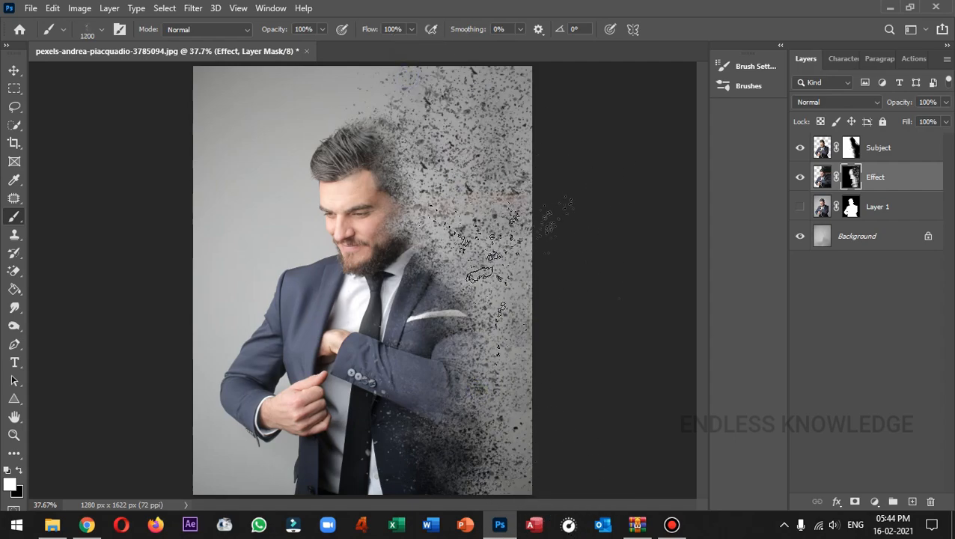
left_click(470, 208)
key("Right")
key("Right")
key("Right")
key("Right")
key("Right")
key("Right")
key("Right")
key("Right")
key("Right")
key("Right")
key("Right")
key("Right")
key("Right")
key("Right")
key("Right")
key("Right")
key("Right")
key("Right")
left_click(437, 190)
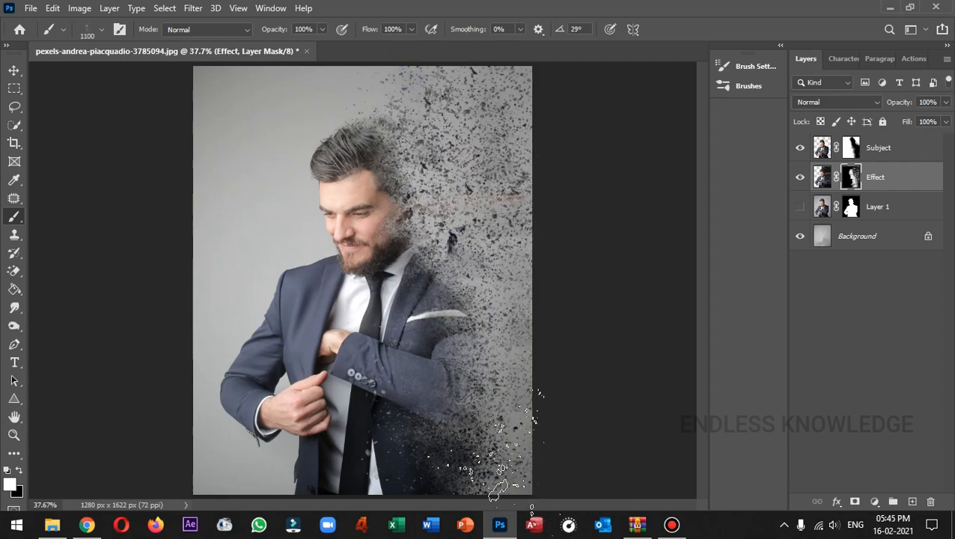
Stamp white fragments on the Effect mask behind the lower jacket, reduce the brush to 800 px and stamp white near the image's upper-right edge
left_click(524, 449)
key("bracketleft")
key("bracketleft")
key("bracketleft")
left_click(513, 128)
Rotate the brush tip to 68° and stamp white on the Effect mask above the head and out beyond the chest pocket
key("Left")
key("Left")
key("Left")
key("Left")
key("Left")
key("Left")
key("Left")
key("Left")
key("Left")
key("Left")
key("Left")
key("Left")
key("Left")
key("Left")
key("Left")
key("Left")
key("Left")
key("Left")
key("Left")
key("Left")
left_click(420, 95)
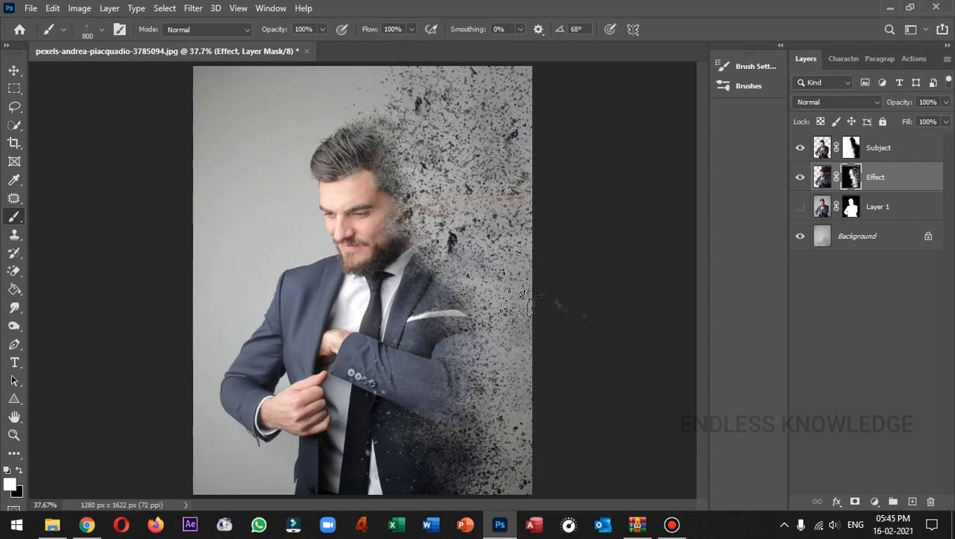
left_click(523, 299)
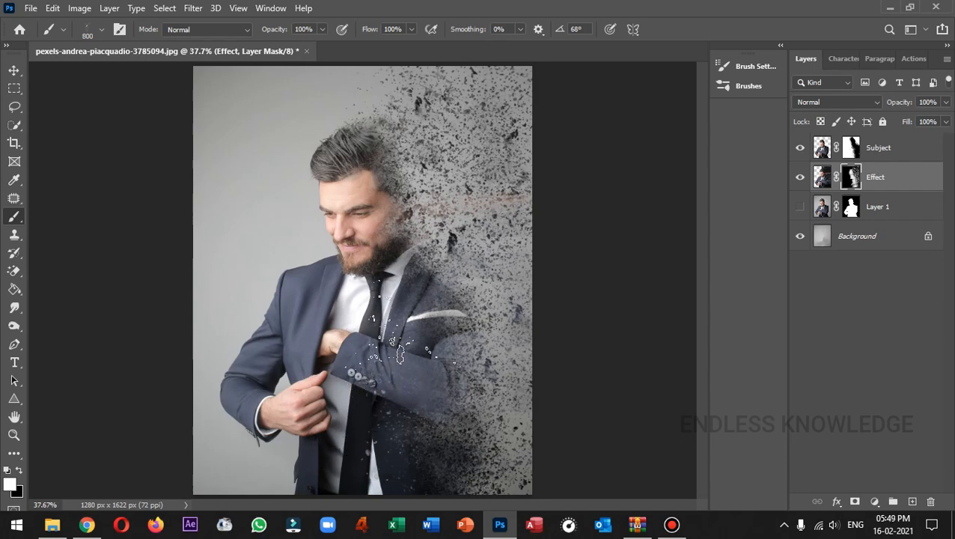
Target the Subject layer's mask and switch to the Soft Round brush from General Brushes
left_click(853, 148)
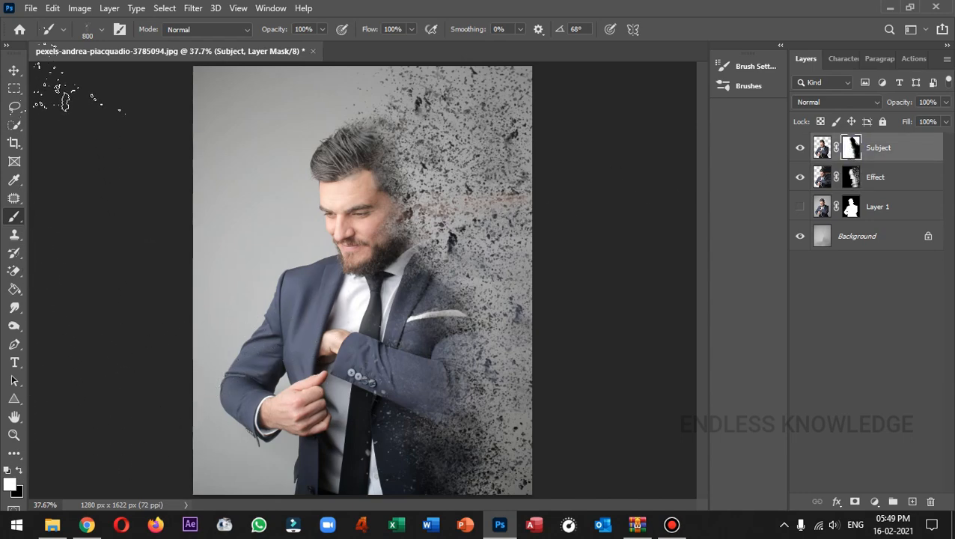
left_click(119, 29)
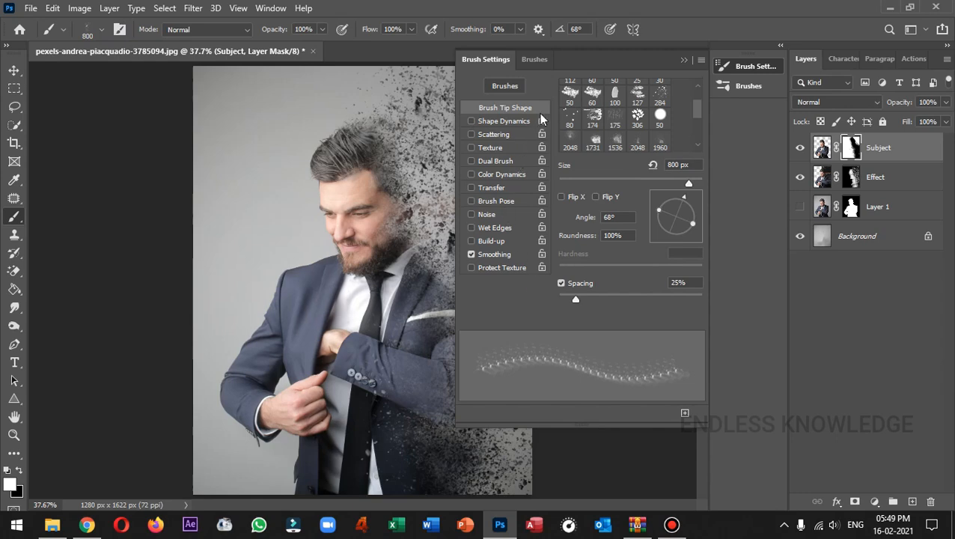
left_click(534, 59)
left_click(462, 159)
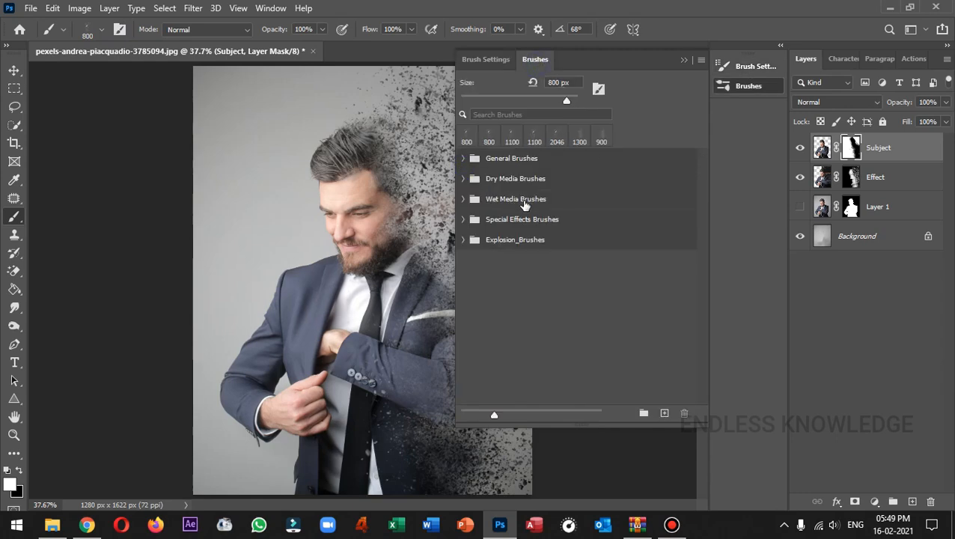
left_click(463, 158)
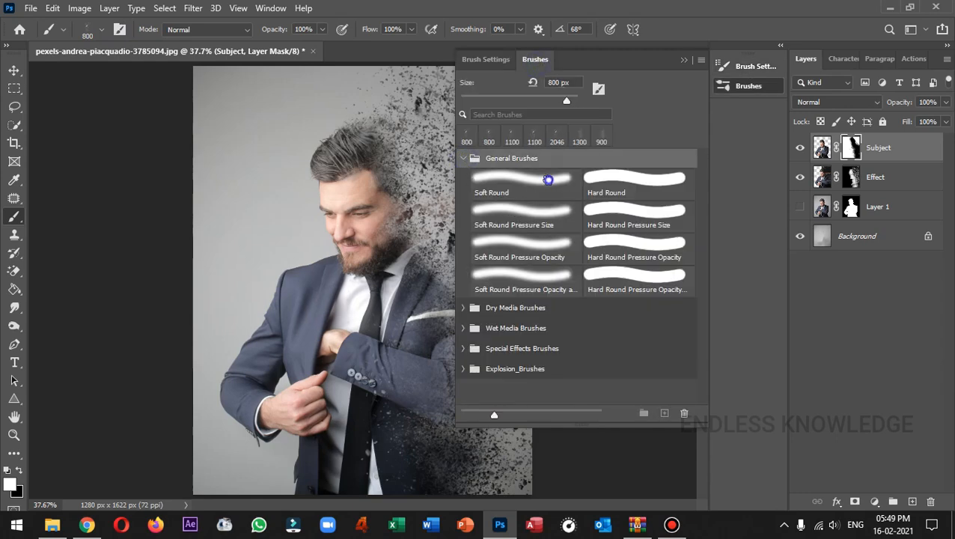
left_click(547, 180)
left_click(682, 60)
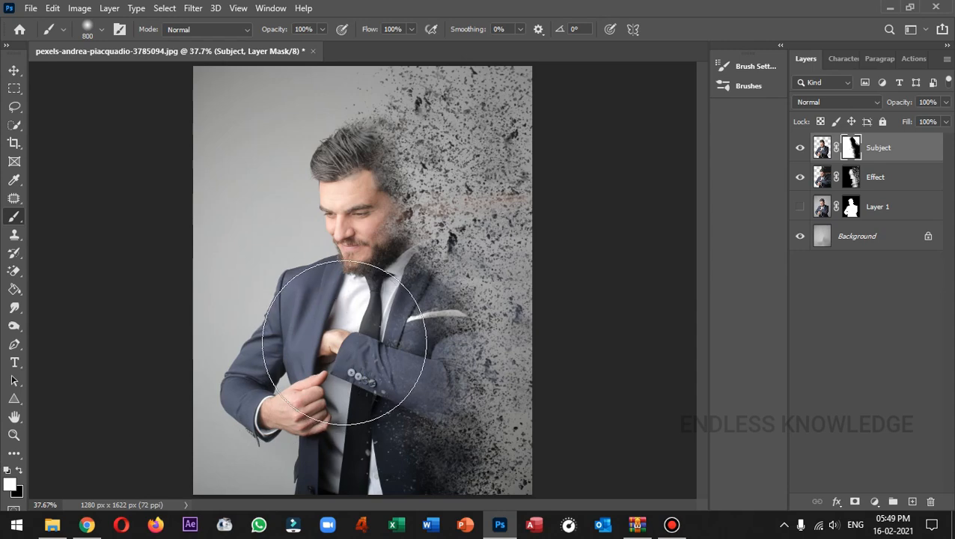
Reduce the soft brush to 300 px and paint white on the Subject mask from the chest up to the face
key("bracketleft")
key("bracketleft")
key("bracketleft")
key("bracketleft")
key("bracketleft")
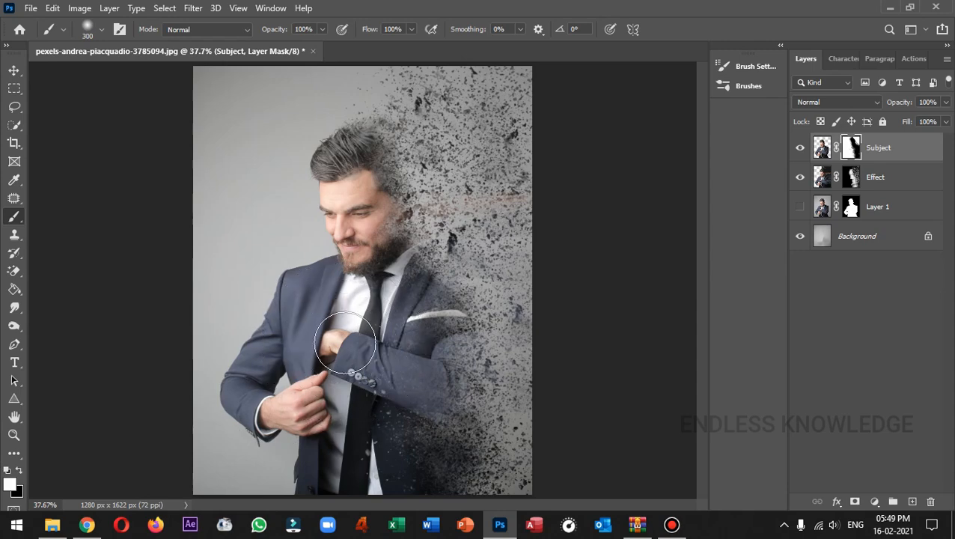
mouse_move(345, 343)
left_mouse_down()
mouse_move(362, 362)
mouse_move(349, 484)
mouse_move(343, 383)
mouse_move(355, 361)
mouse_move(336, 297)
mouse_move(341, 202)
mouse_move(335, 259)
mouse_move(346, 224)
mouse_move(334, 219)
mouse_move(345, 297)
mouse_move(362, 315)
mouse_move(341, 442)
mouse_move(321, 386)
mouse_move(325, 484)
mouse_move(335, 461)
mouse_move(328, 327)
mouse_move(352, 215)
left_mouse_up()
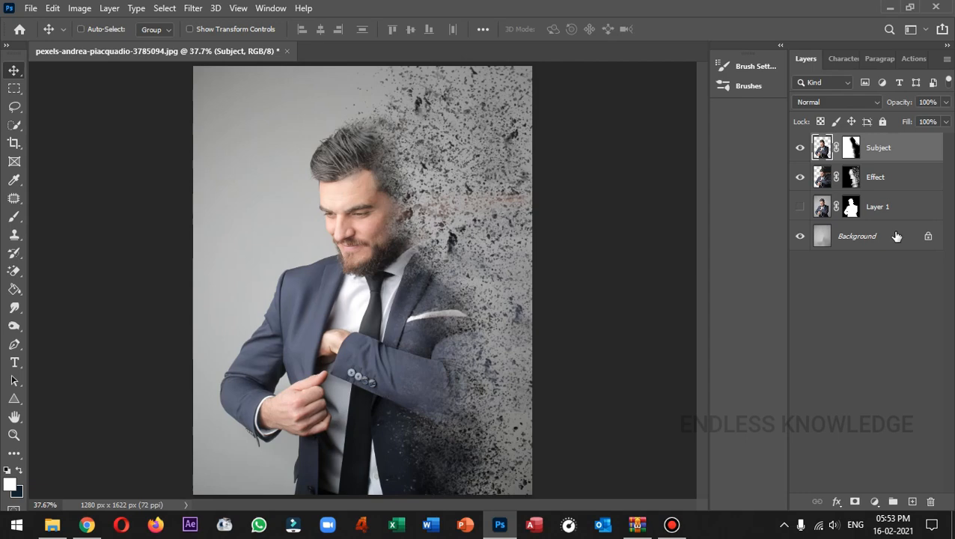
Stamp all visible layers into a new layer above Subject and convert it to a smart object
key("ctrl+shift+alt+e")
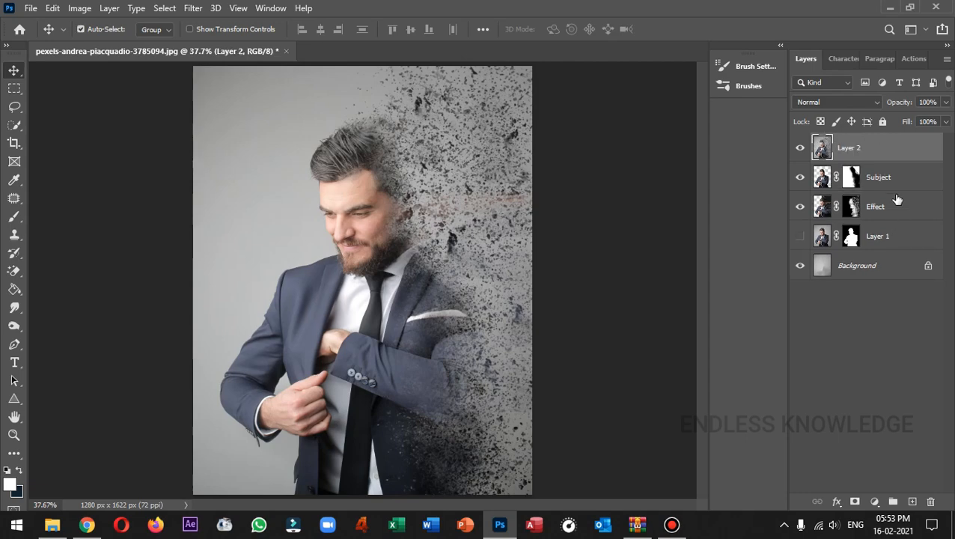
right_click(892, 151)
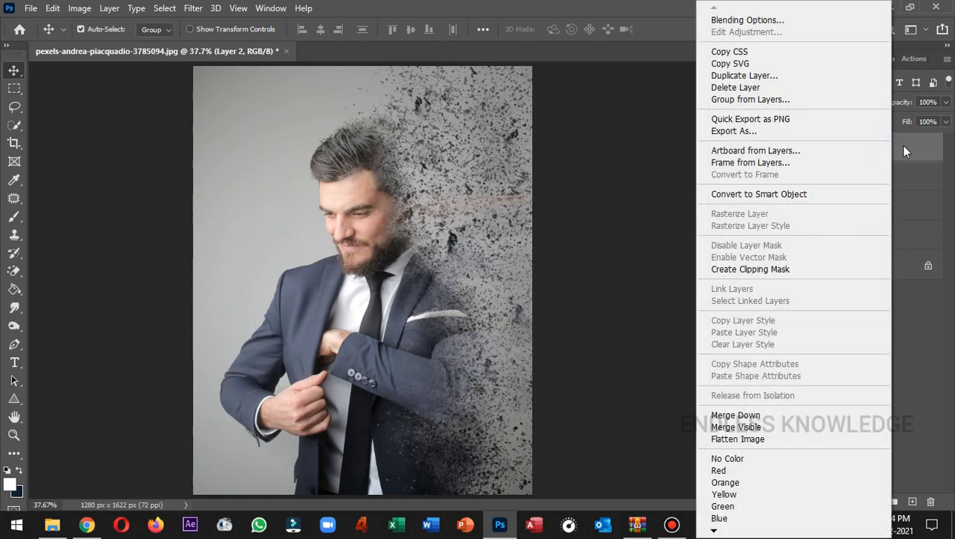
right_click(904, 152)
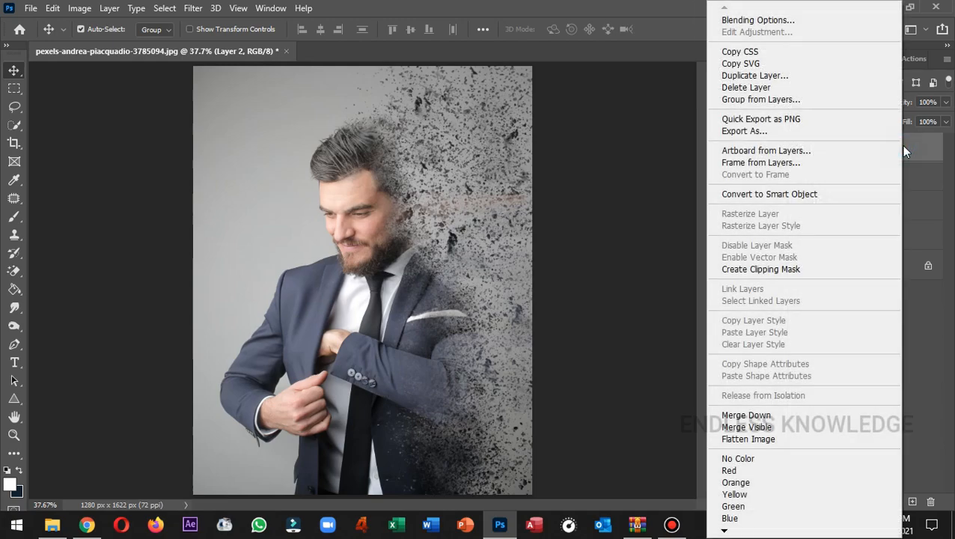
left_click(808, 196)
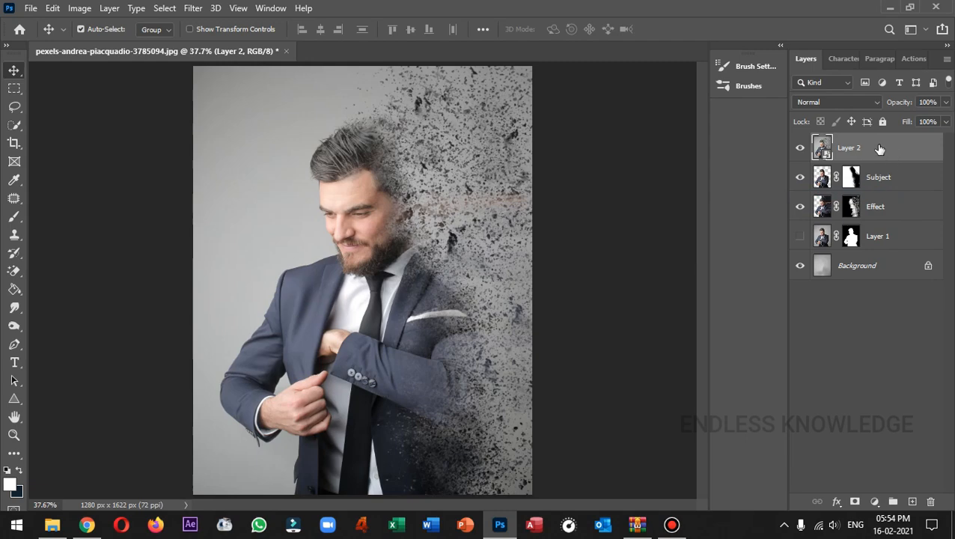
Apply Unsharp Mask to Layer 2 with an amount of 60%, and toggle the layer's visibility to compare the sharpening
left_click(193, 8)
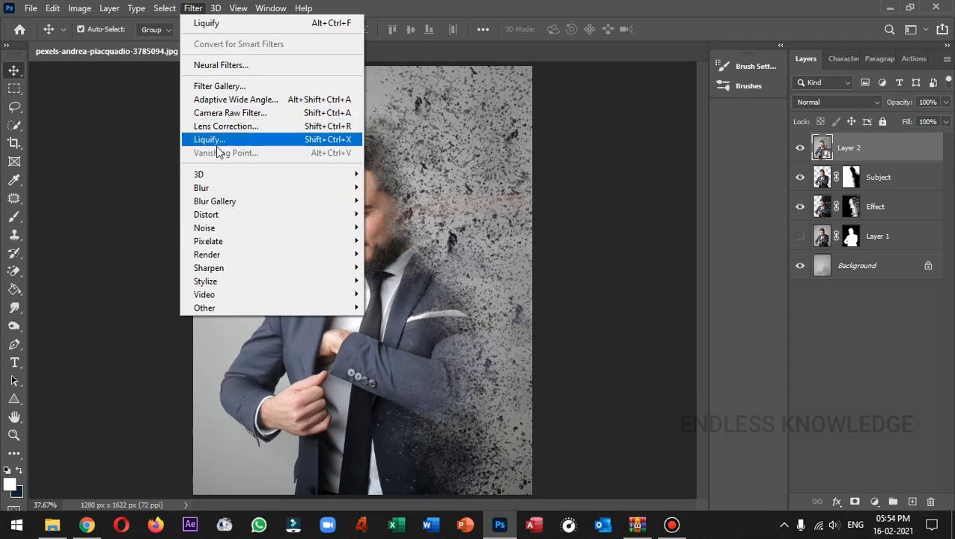
mouse_move(224, 267)
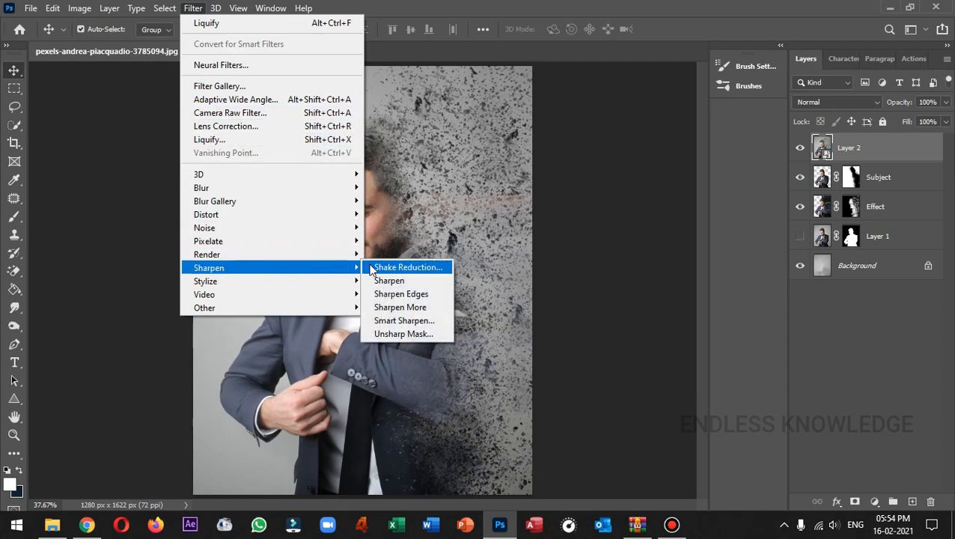
left_click(404, 333)
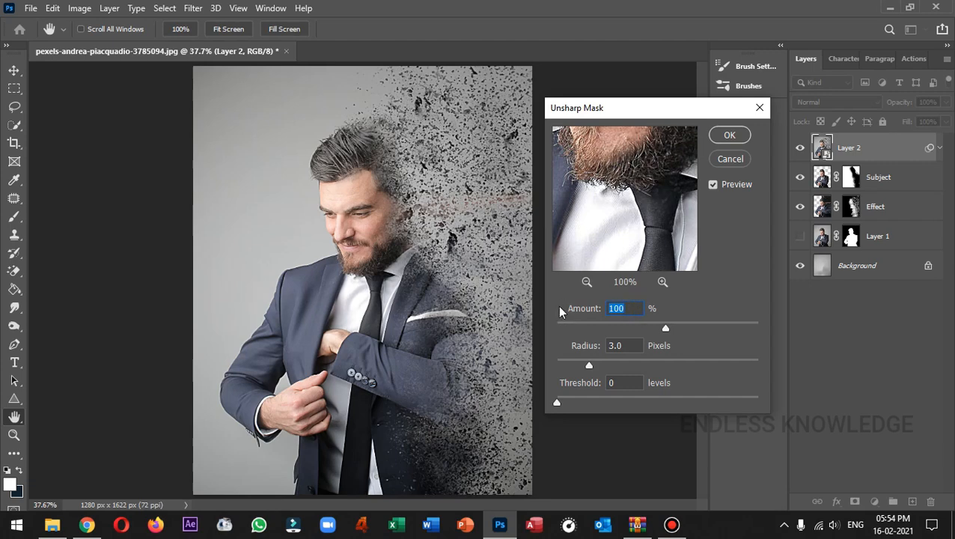
type("60")
left_click(729, 136)
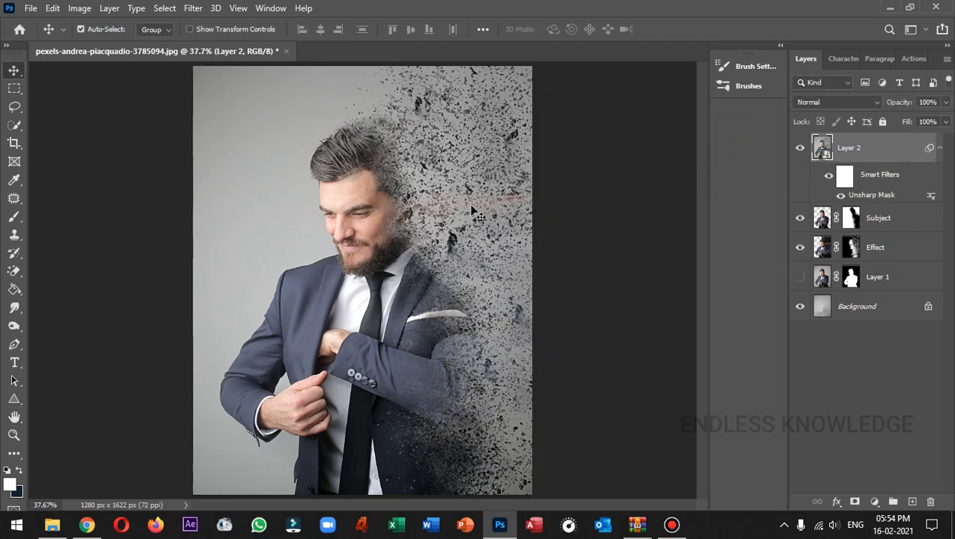
left_click(802, 148)
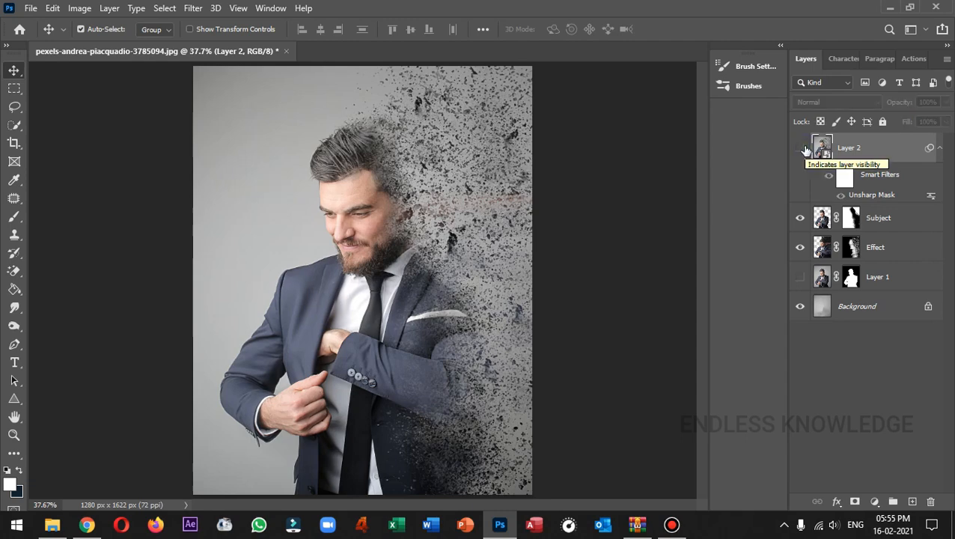
left_click(801, 148)
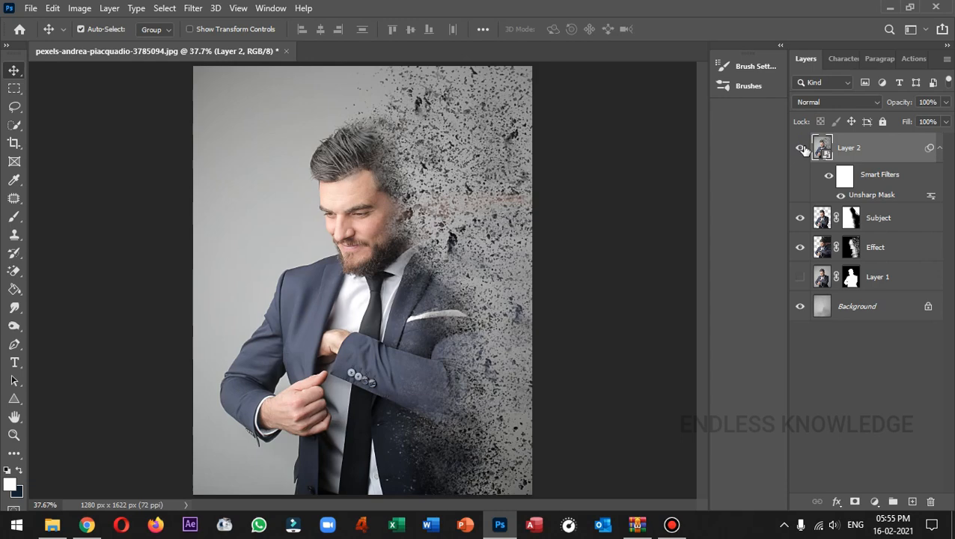